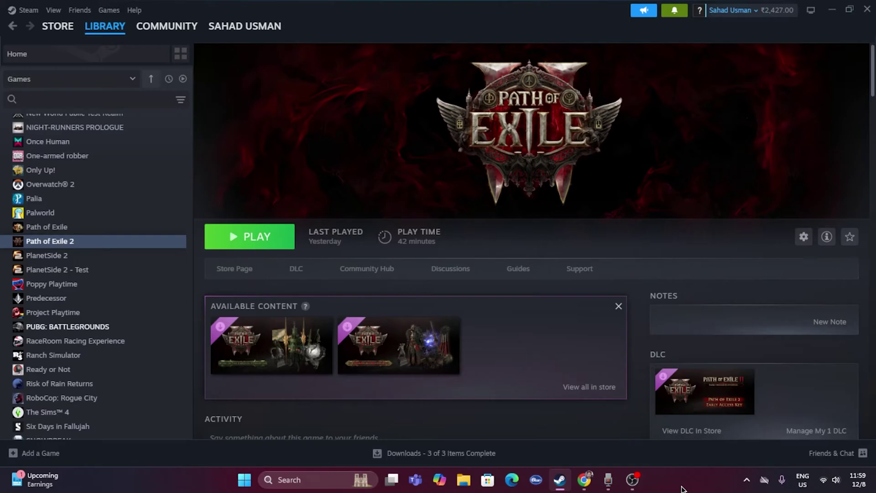
Display the computer's power options, including Restart, and dismiss them without choosing one
click(249, 481)
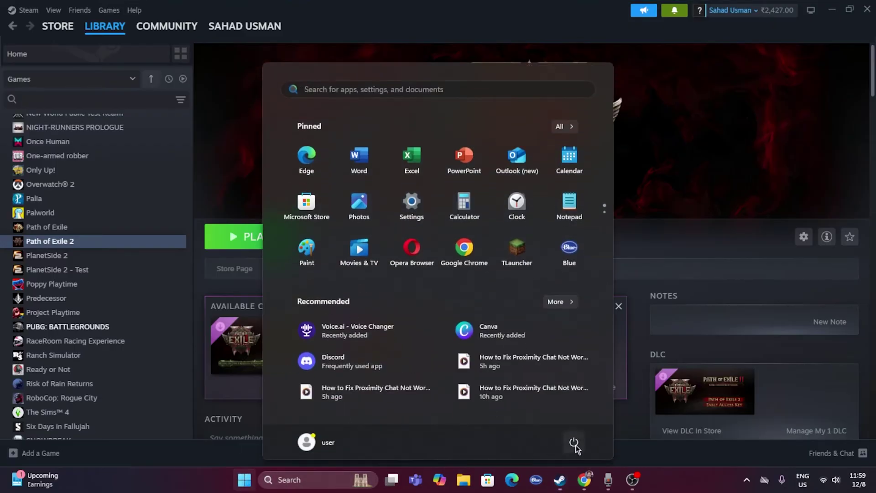
click(574, 442)
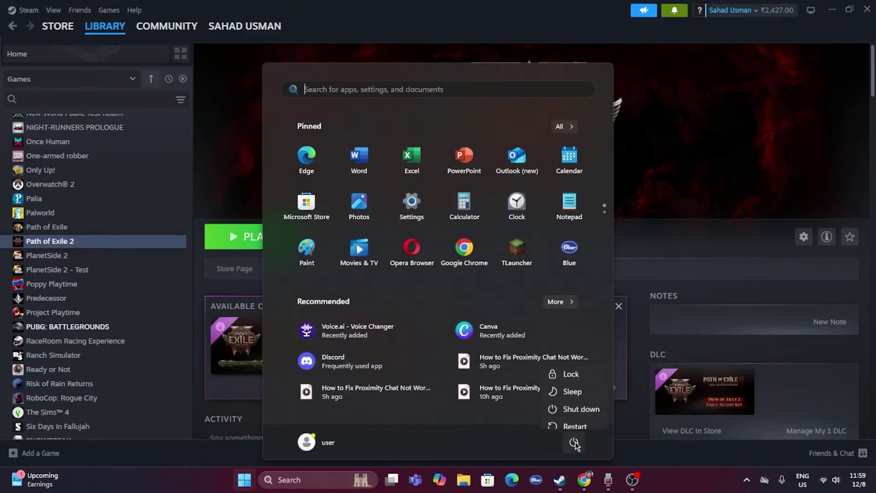
click(649, 478)
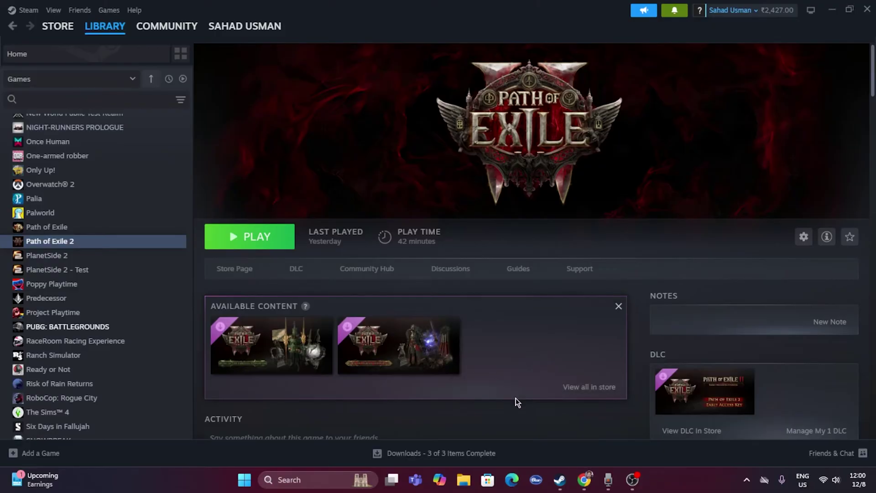
Browse in File Explorer to SteamLibrary\steamapps\common\Path of Exile 2 on drive D: and select the PathOfExileSteam application
click(466, 482)
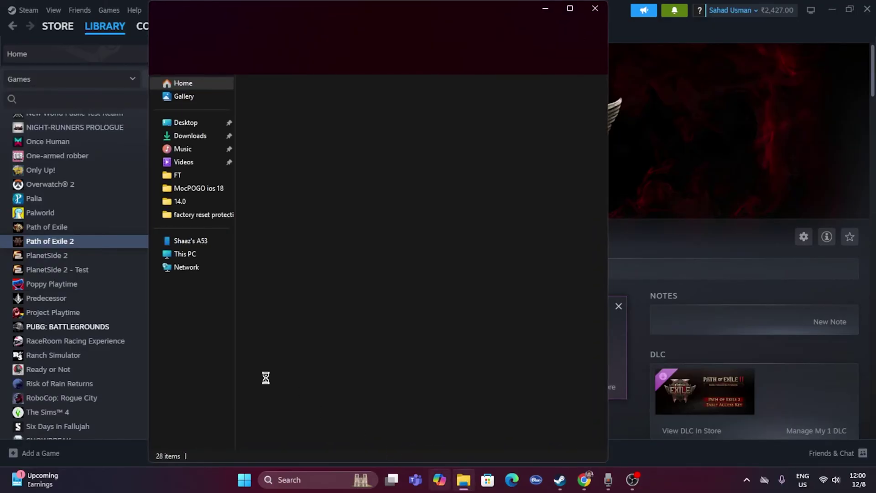
click(196, 257)
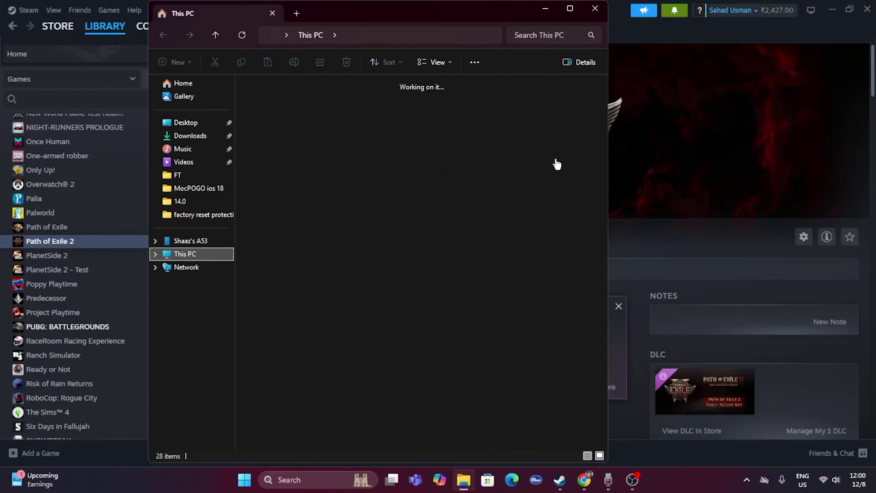
key(super+Up)
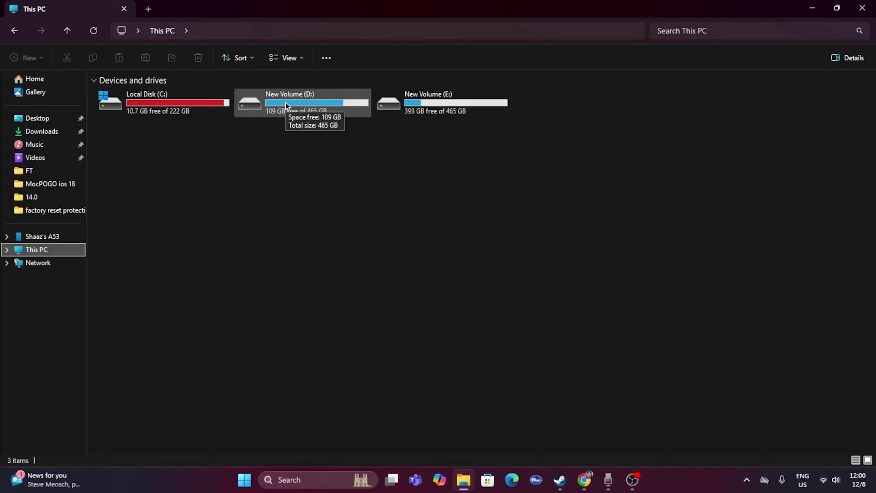
double_click(296, 97)
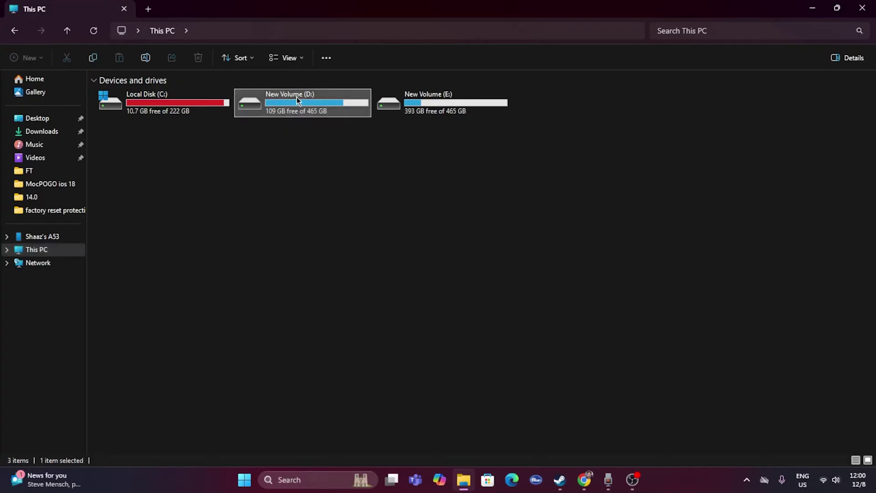
double_click(142, 139)
double_click(140, 94)
double_click(139, 95)
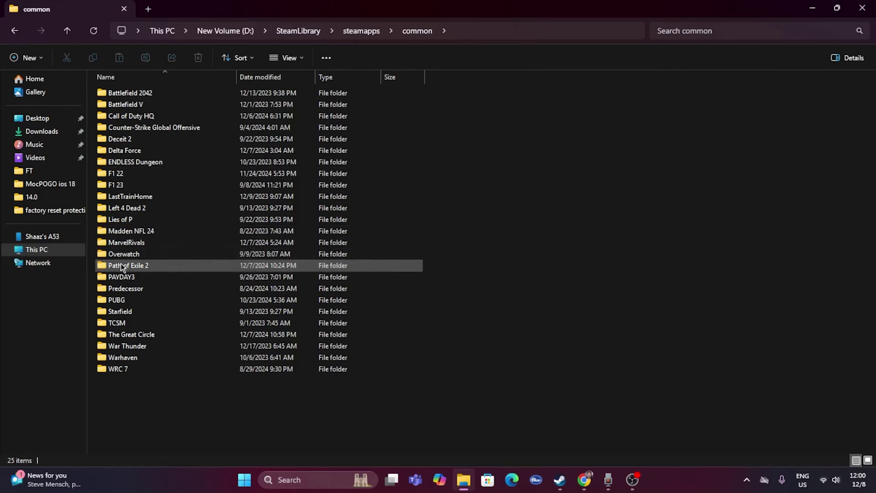
double_click(161, 265)
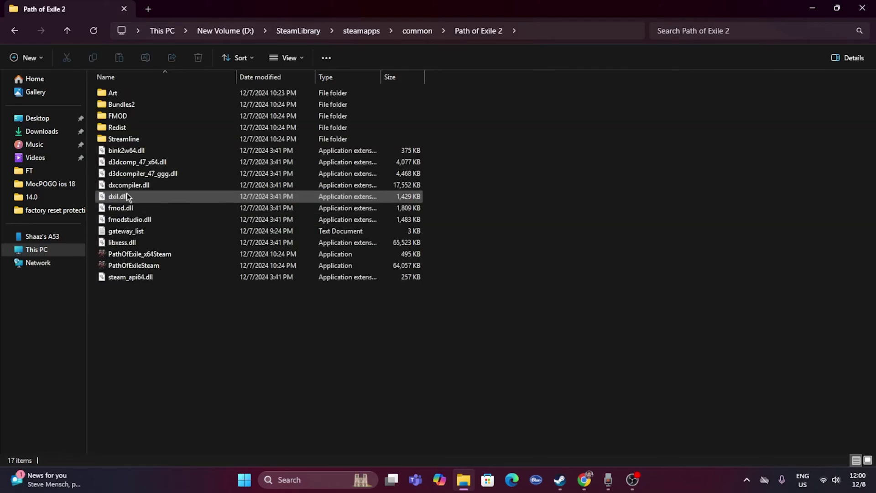
click(412, 266)
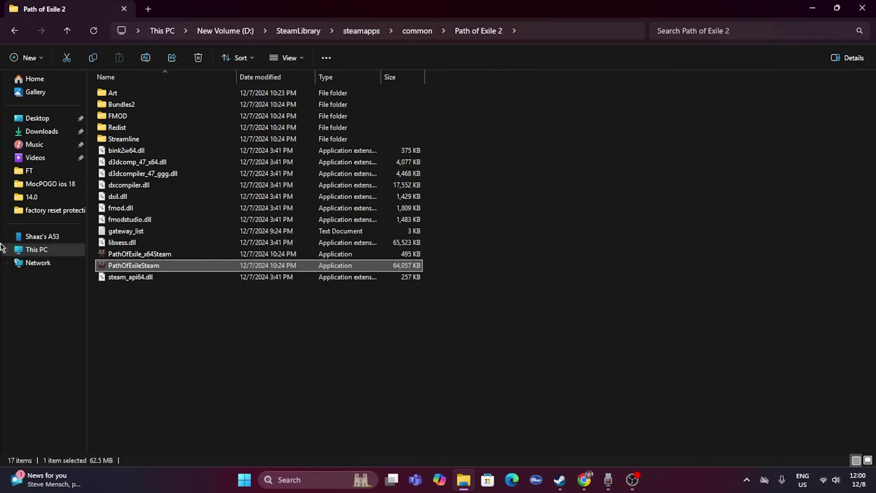
Browse to the default Steam games folder on drive C:, Program Files (x86)\Steam\steamapps\common
click(38, 249)
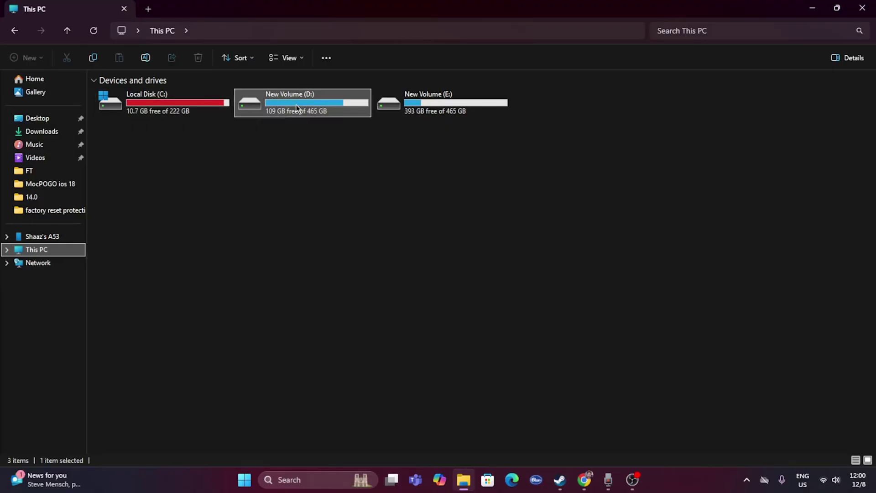
double_click(150, 93)
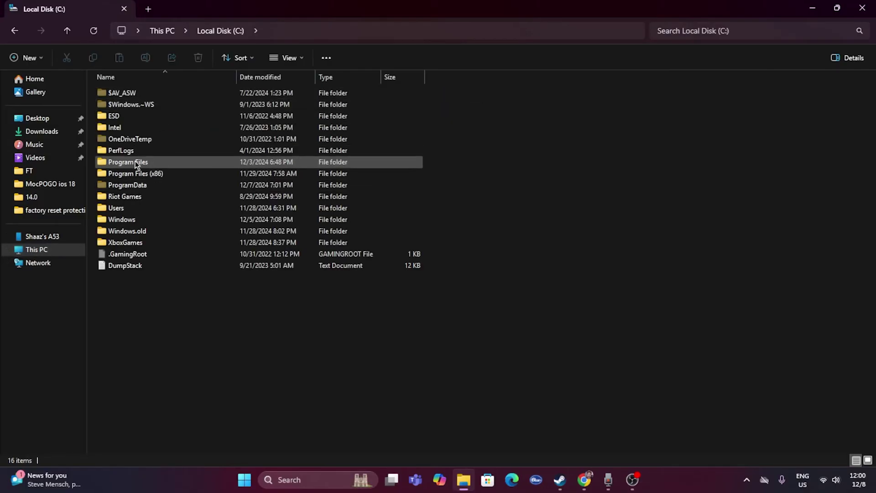
double_click(132, 171)
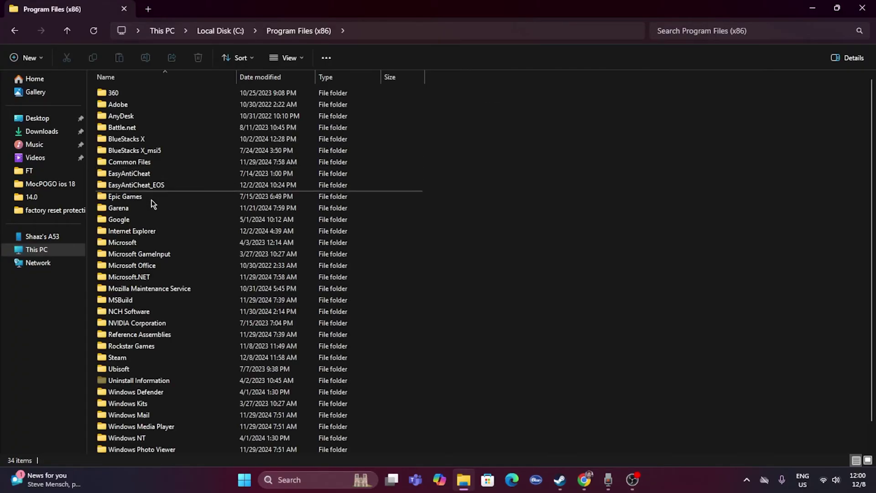
scroll(137, 214, down, 1)
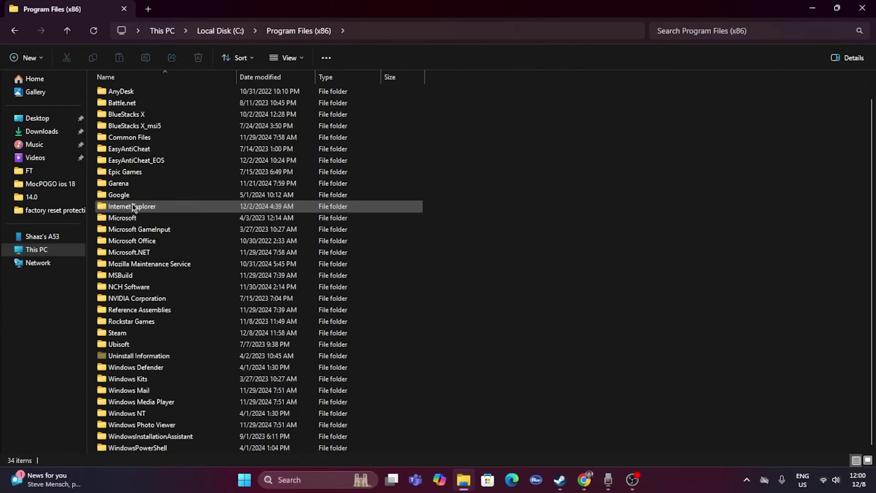
double_click(123, 335)
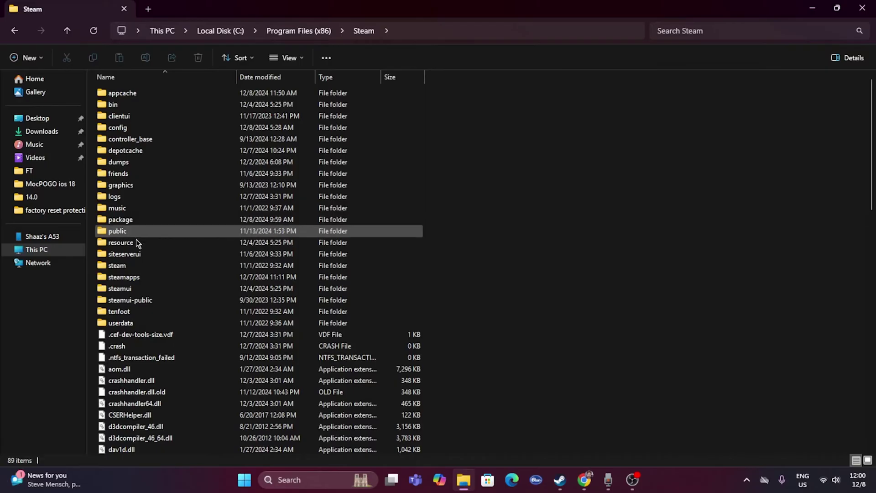
double_click(139, 276)
click(137, 93)
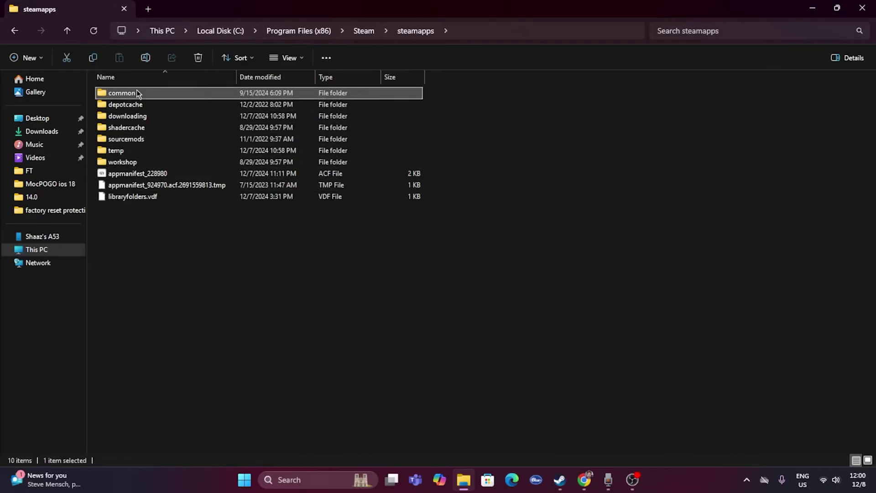
double_click(137, 93)
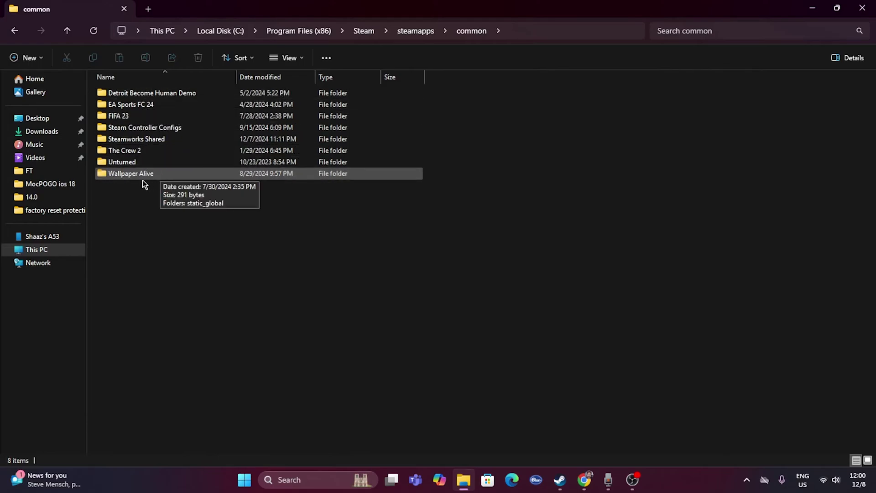
Show the contents of drive D: again and close the File Explorer window
click(58, 249)
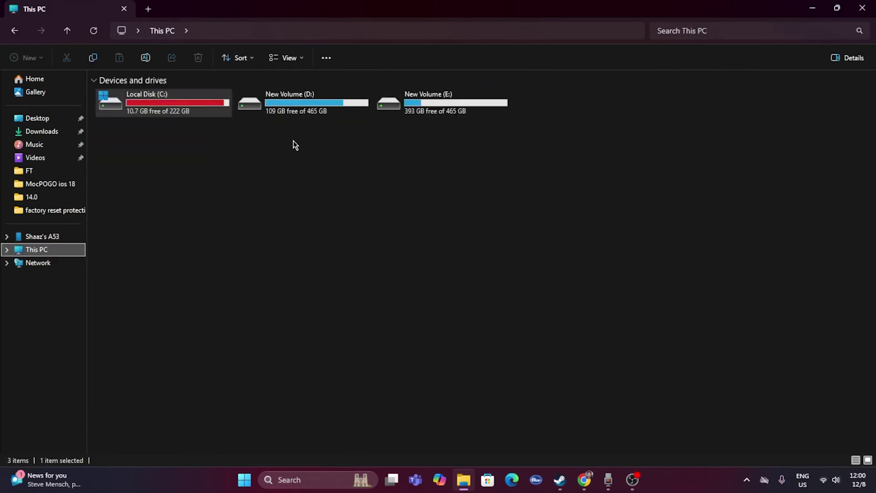
double_click(302, 96)
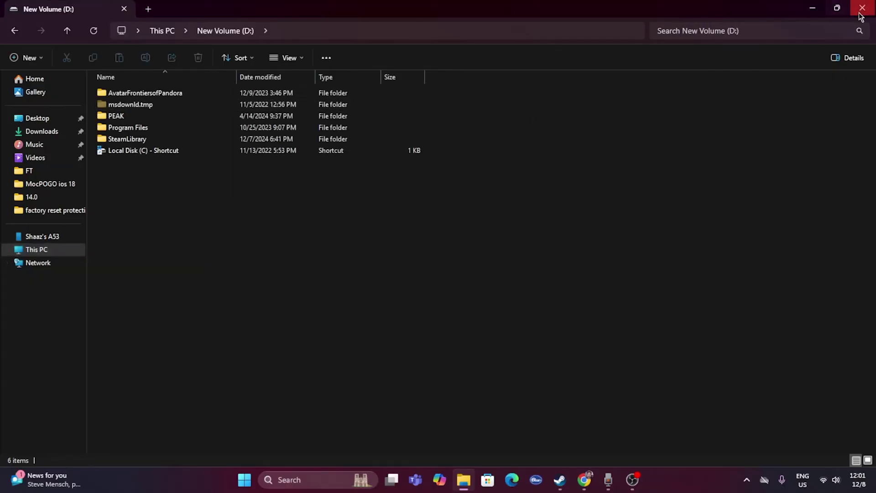
click(860, 10)
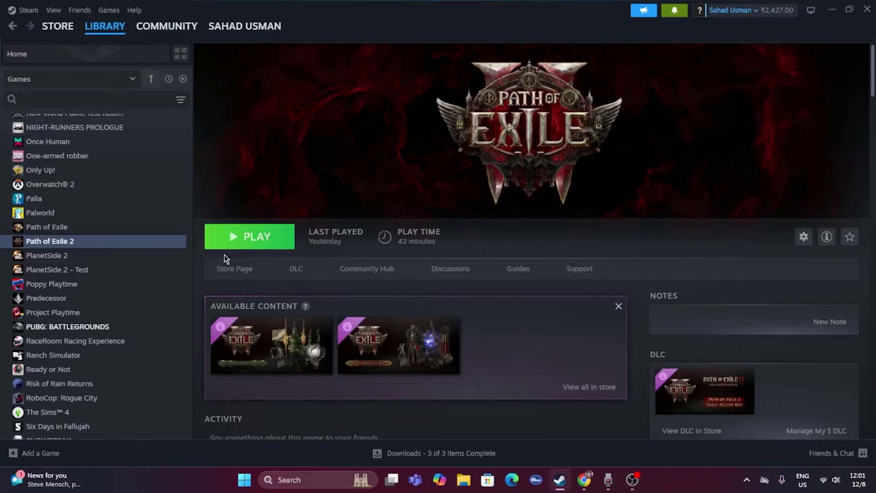
Open the Path of Exile 2 install folder from the game's installed files properties in Steam and point out PathOfExileSteam
right_click(79, 245)
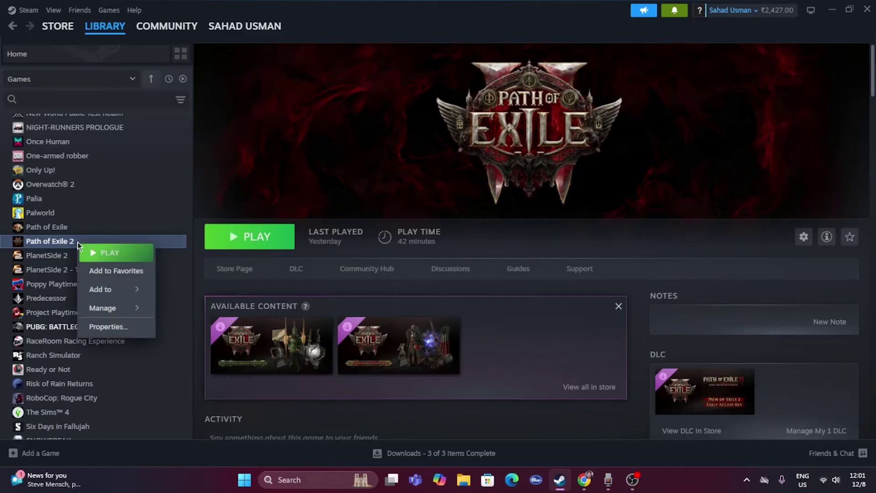
click(114, 323)
click(276, 163)
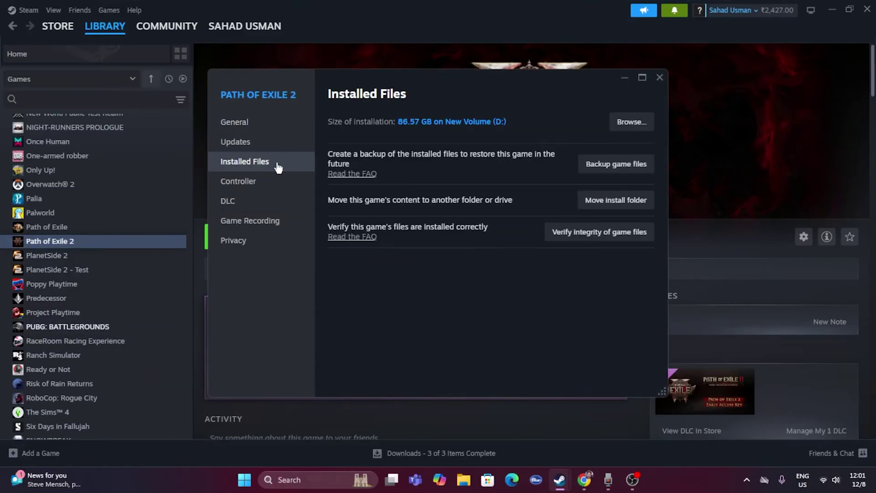
click(637, 126)
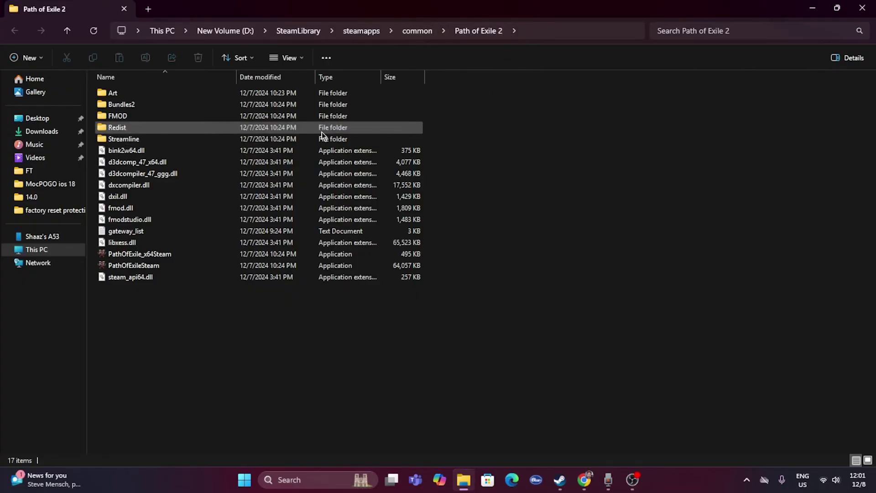
click(160, 270)
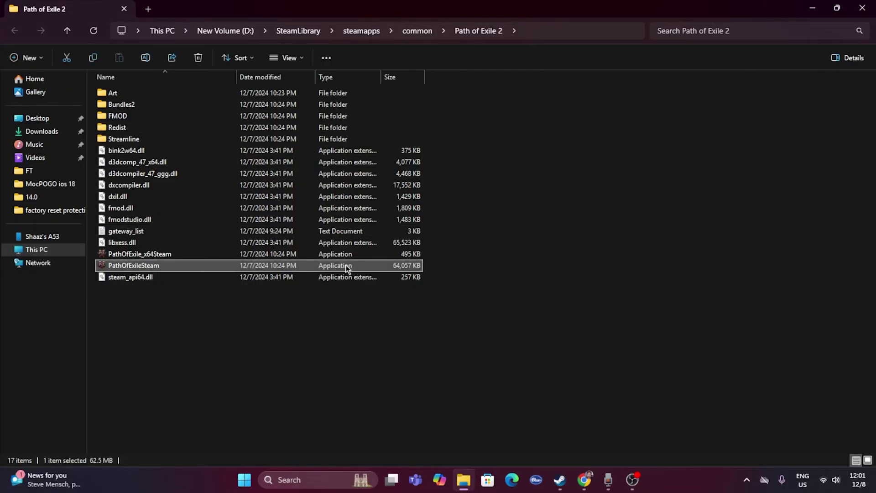
click(501, 293)
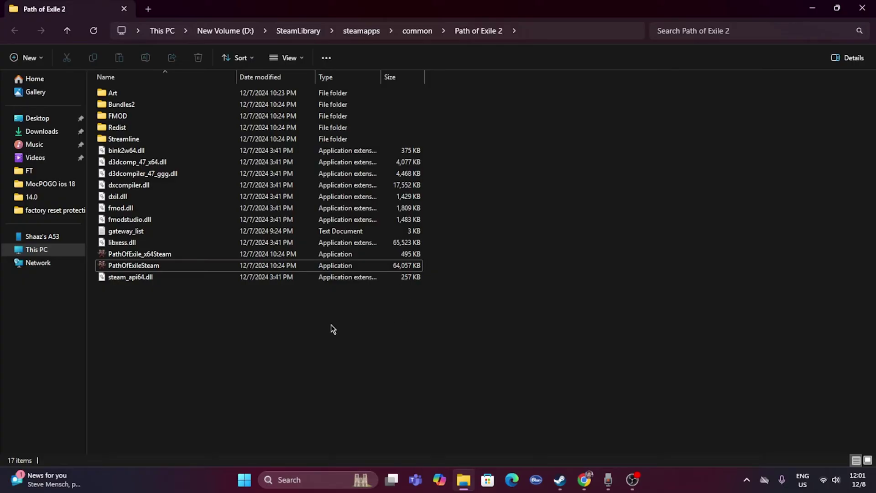
right_click(234, 265)
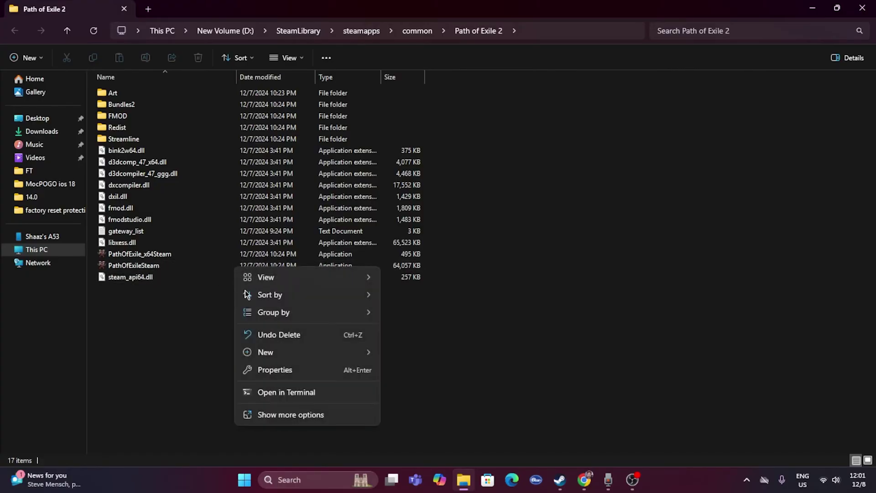
click(276, 415)
click(275, 416)
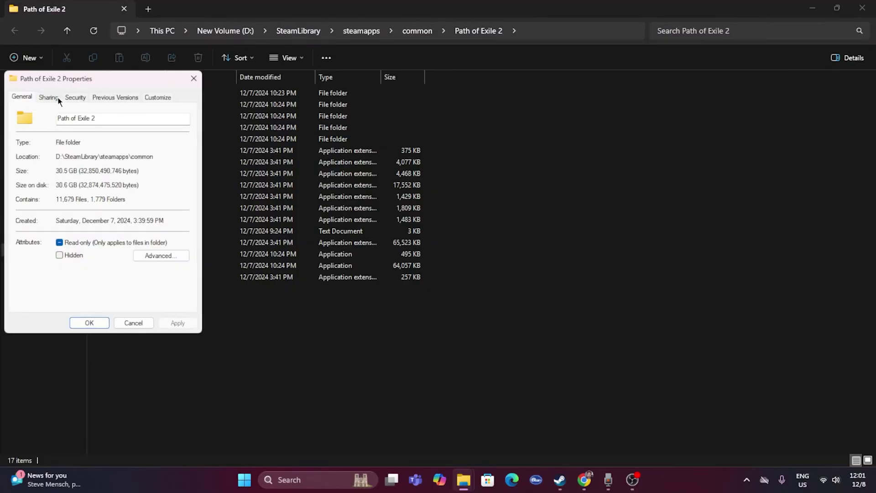
click(194, 79)
Open the compatibility settings in the properties of the PathOfExileSteam application
click(294, 263)
right_click(294, 263)
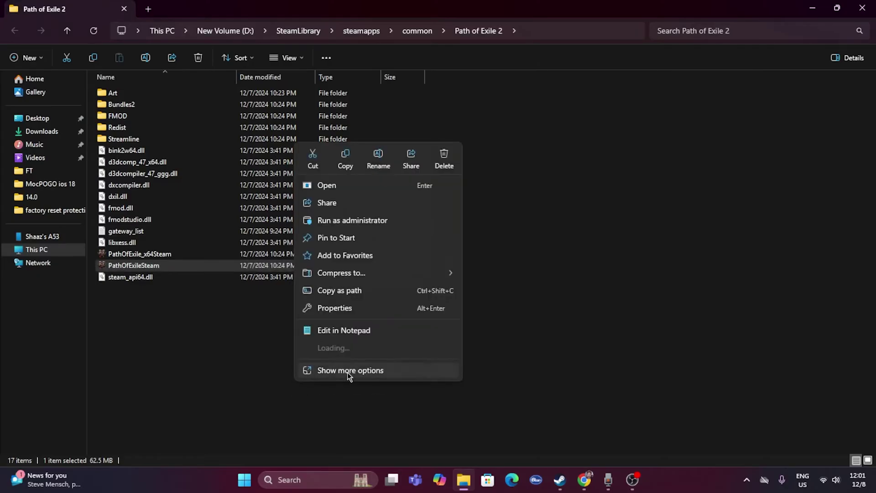
click(349, 370)
click(349, 253)
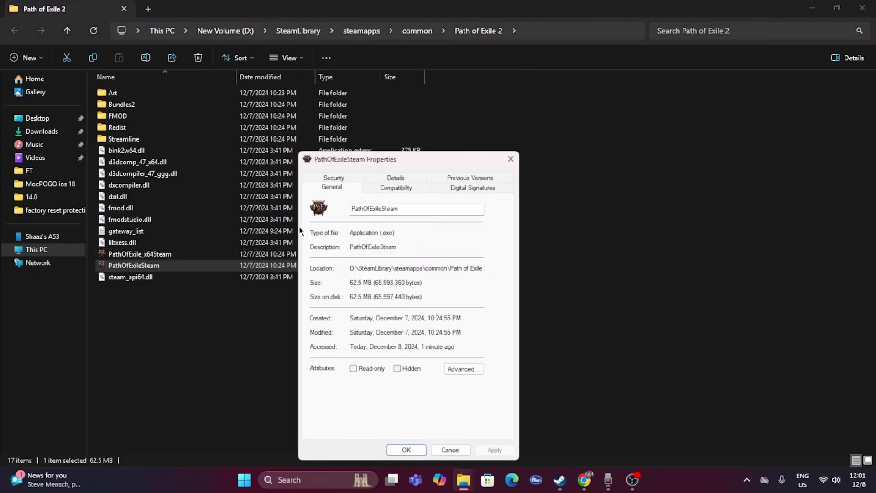
click(394, 188)
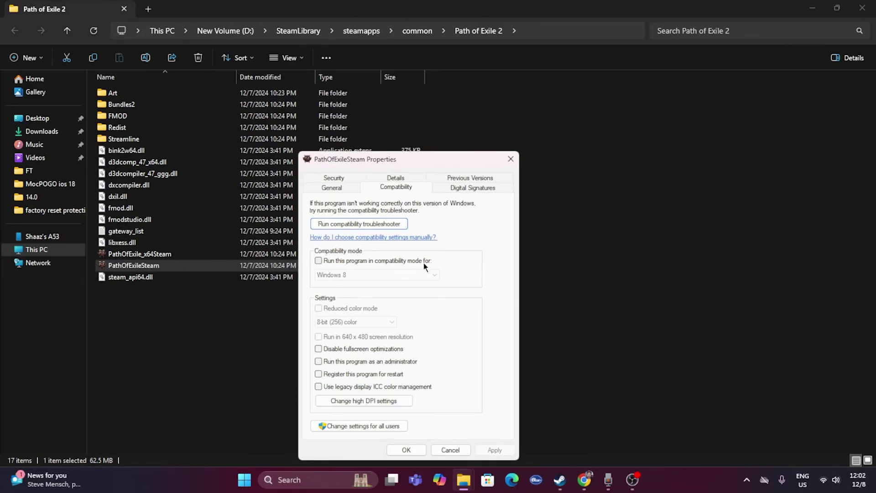
Enable compatibility mode for the program, trying Windows 7 before choosing Windows 8
click(318, 261)
click(351, 274)
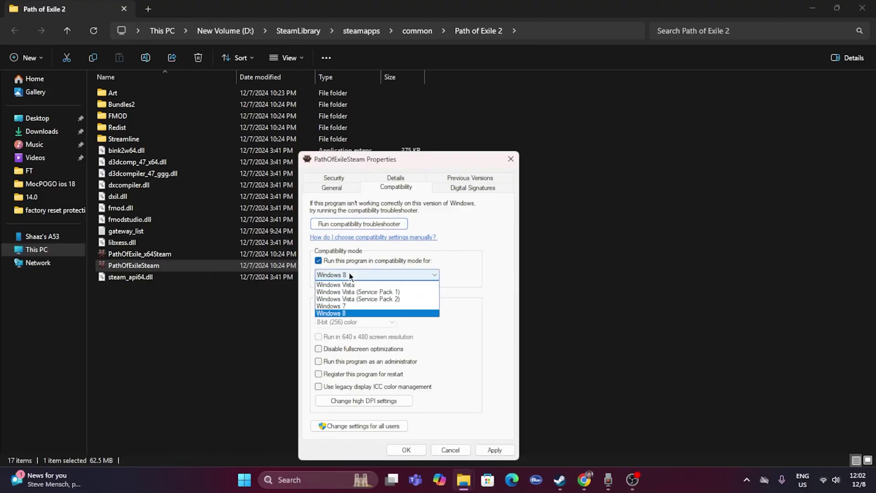
click(344, 305)
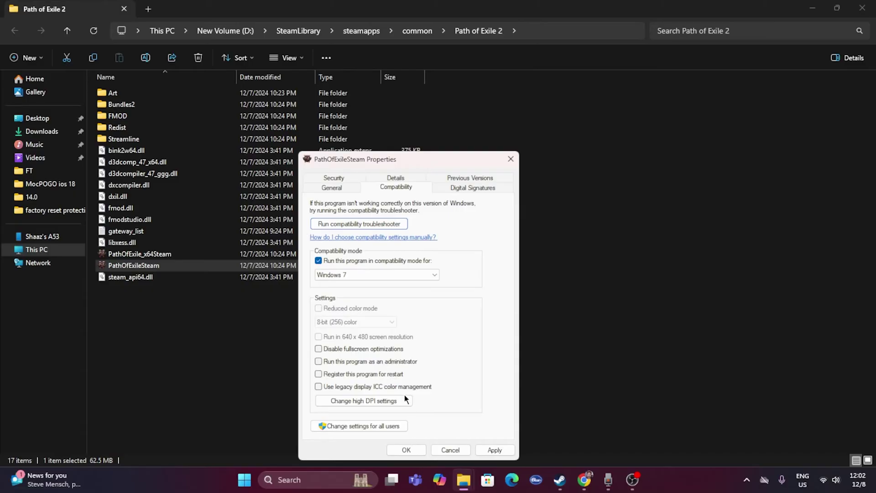
click(361, 275)
click(353, 313)
Set the program to run as an administrator, apply the compatibility settings and close the game folder window
click(495, 449)
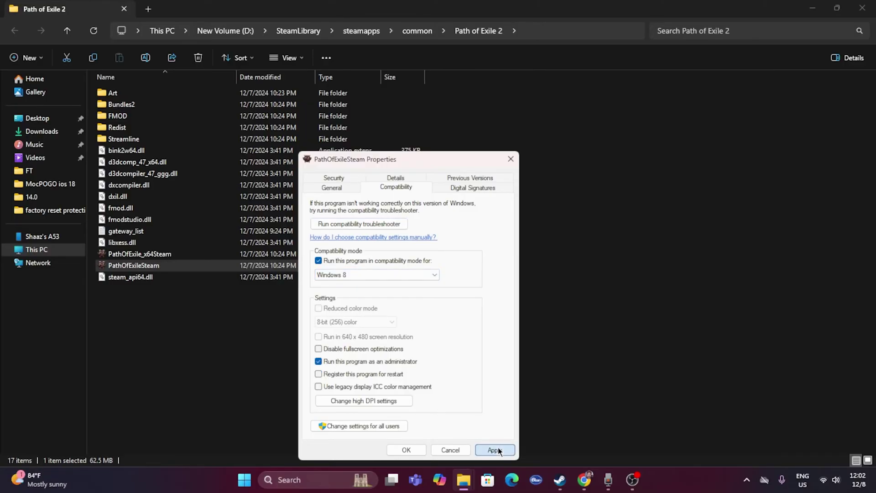
click(405, 449)
click(443, 384)
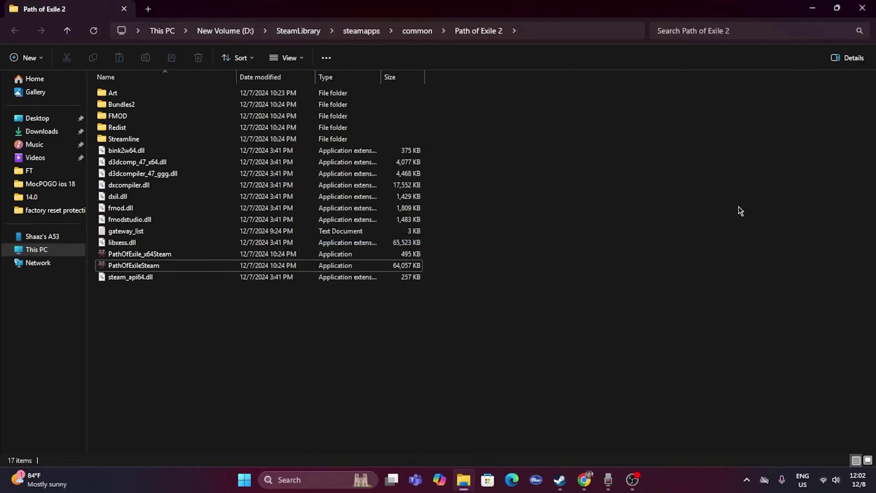
click(862, 8)
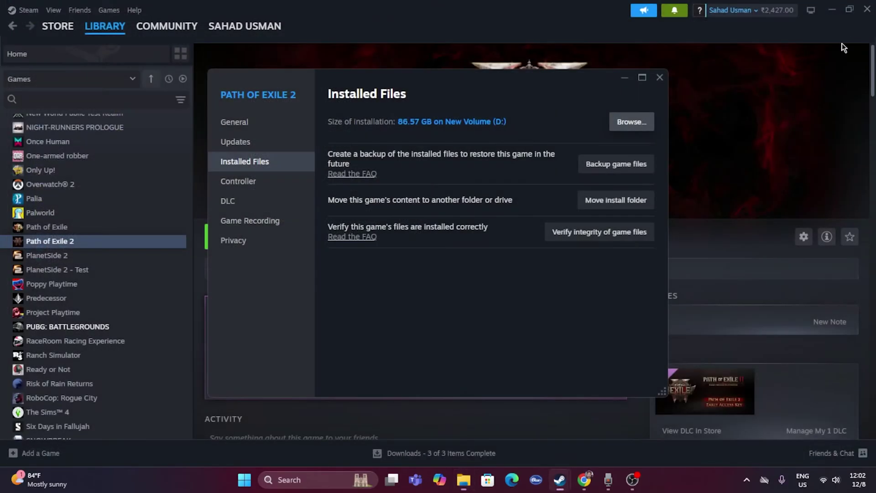
Close the Path of Exile 2 properties and look at the This PC and Home locations in File Explorer before closing it
click(658, 78)
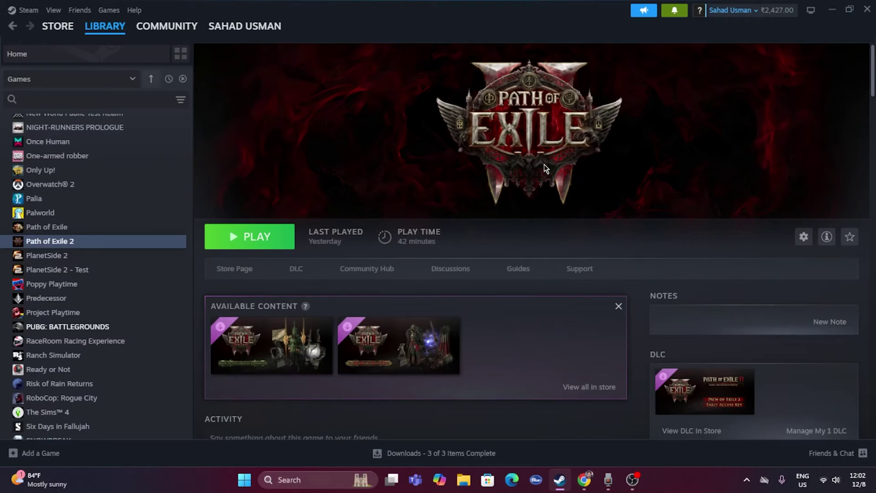
click(464, 480)
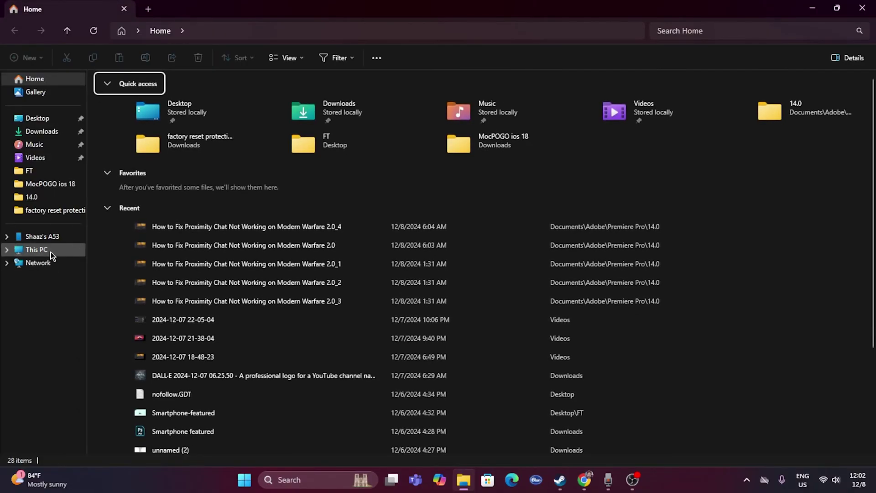
click(51, 251)
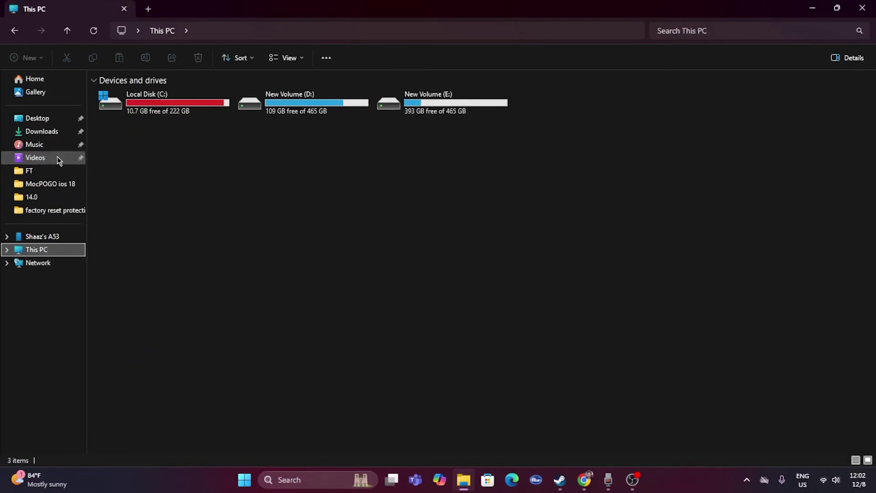
click(48, 80)
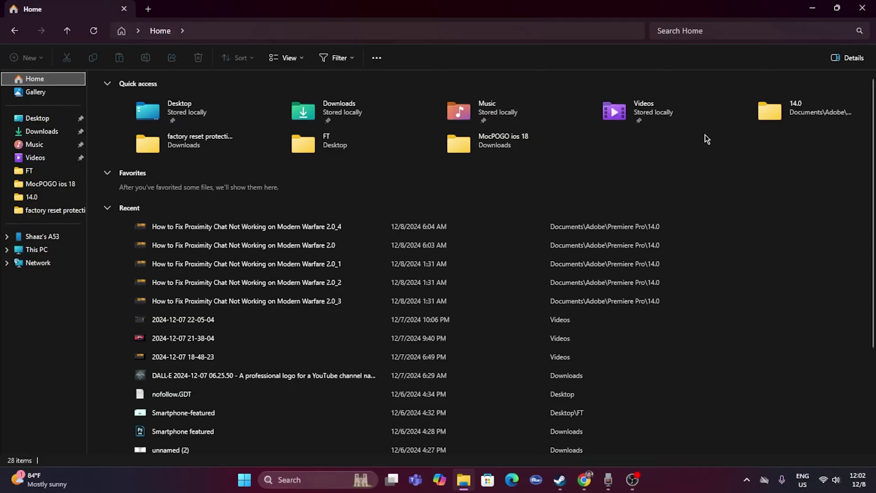
click(861, 9)
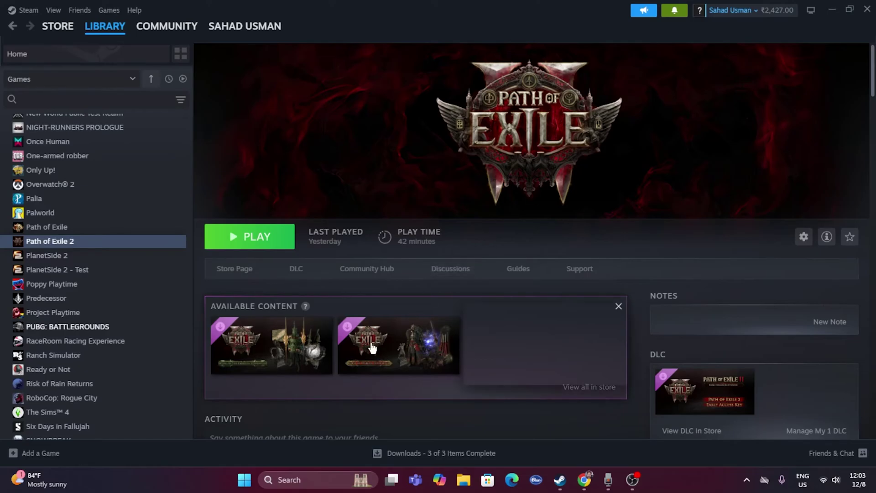
Open the list of apps allowed through Windows Defender Firewall from the System and Security settings of Control Panel
click(283, 485)
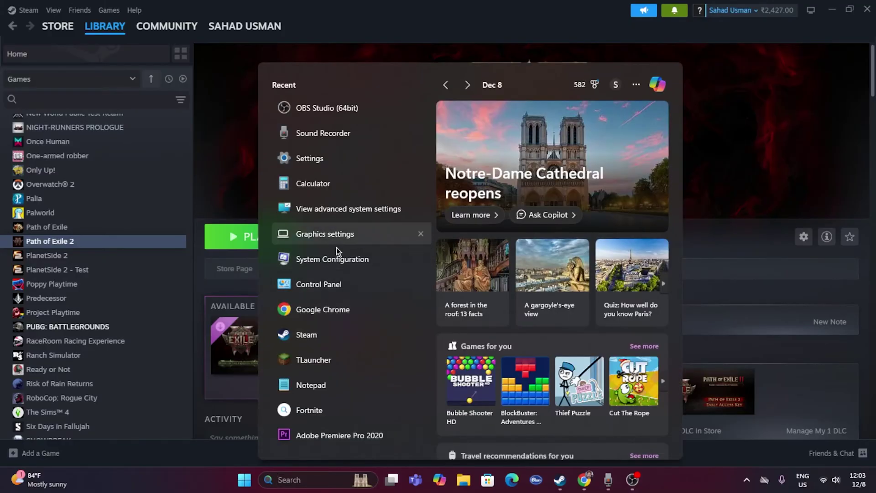
click(328, 285)
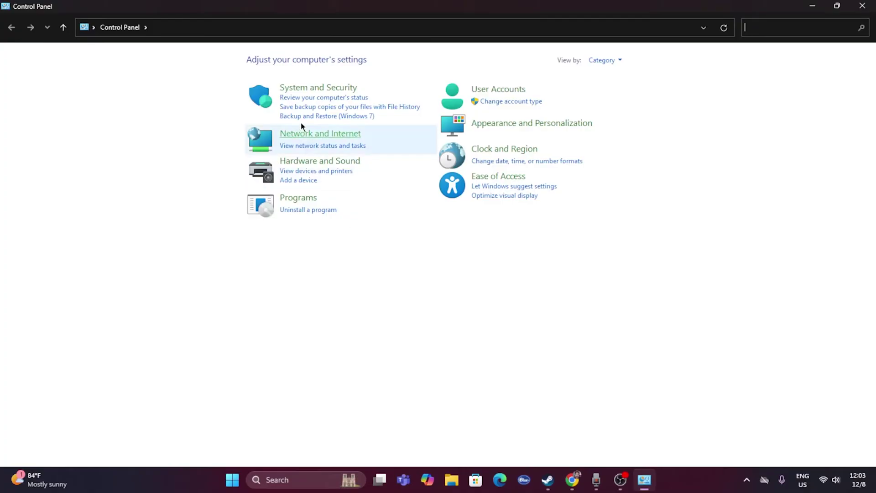
click(302, 89)
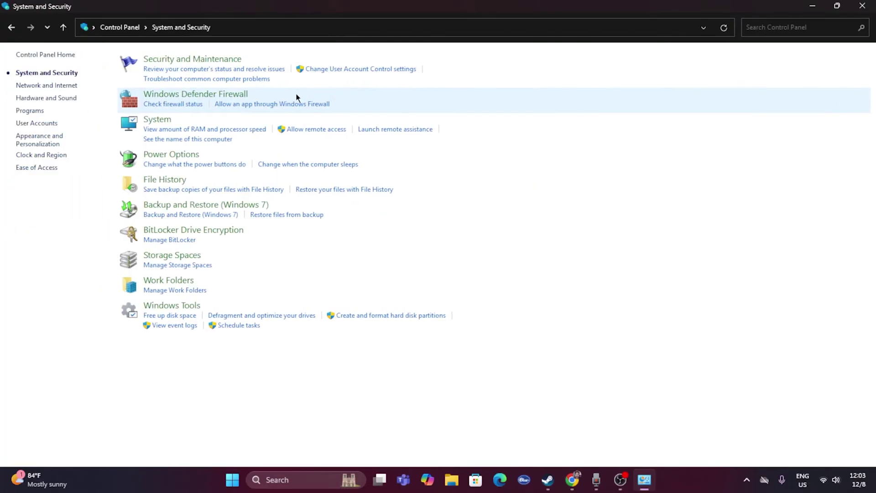
click(182, 93)
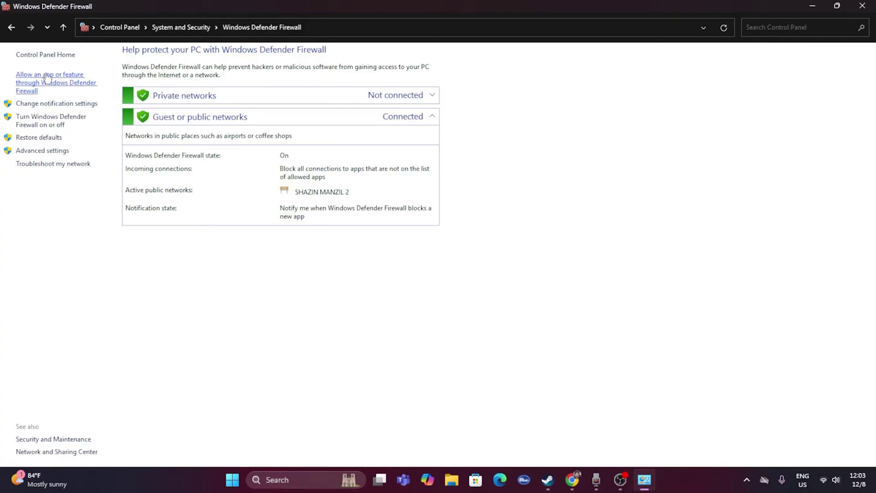
click(49, 79)
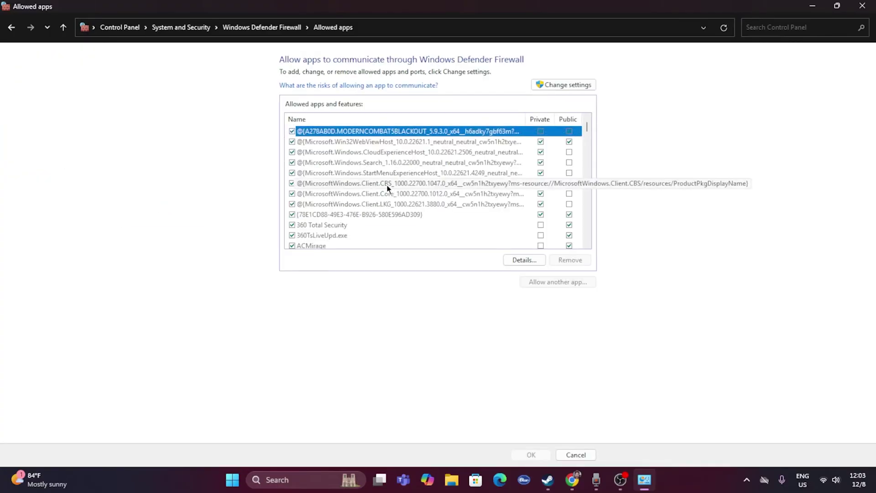
Look for Path of Exile 2 in the list of allowed apps and check its private and public network access
scroll(387, 186, down, 6)
scroll(388, 189, down, 7)
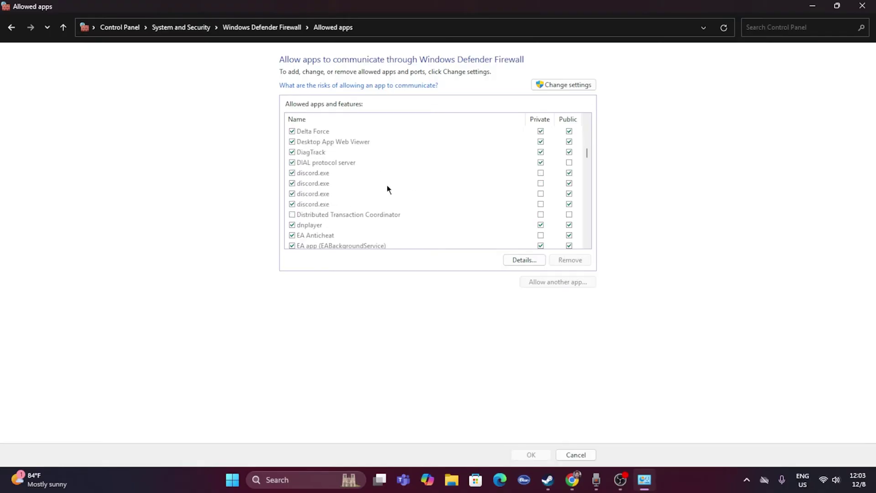
scroll(388, 189, down, 10)
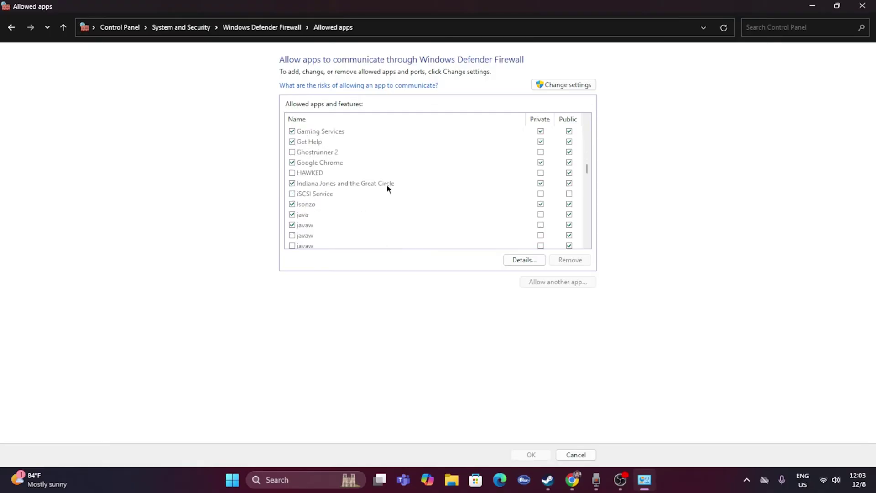
scroll(387, 188, down, 12)
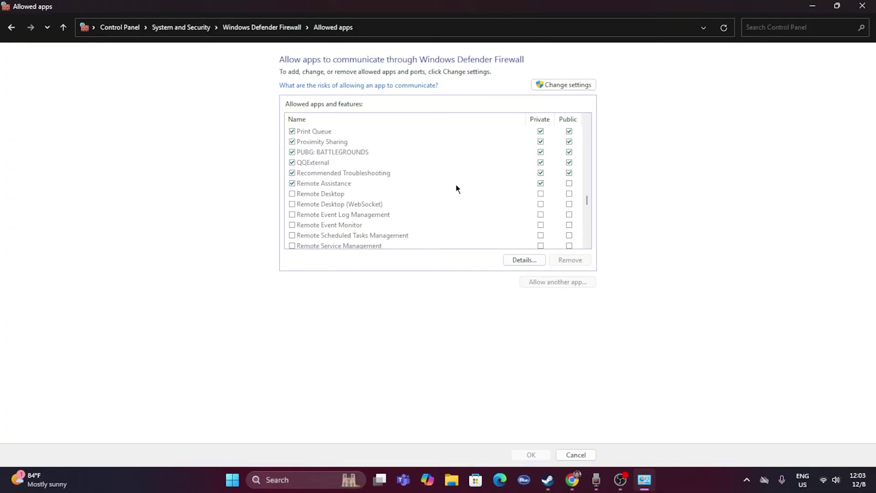
scroll(455, 188, up, 3)
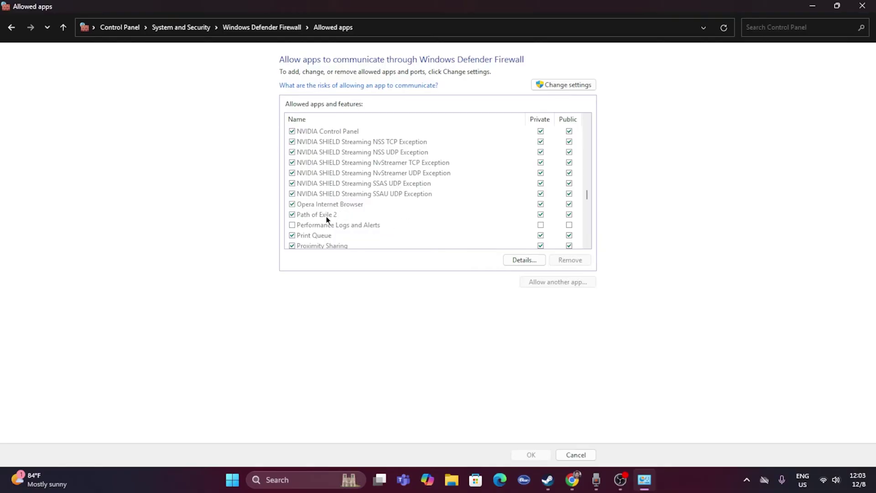
Start allowing another app and browse to SteamLibrary\steamapps\common\Path of Exile 2 on New Volume (D:)
click(562, 85)
click(554, 281)
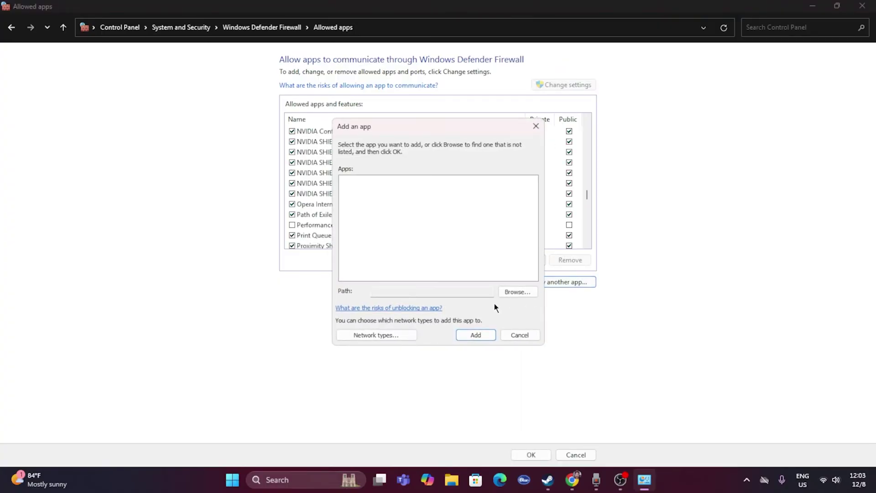
click(514, 292)
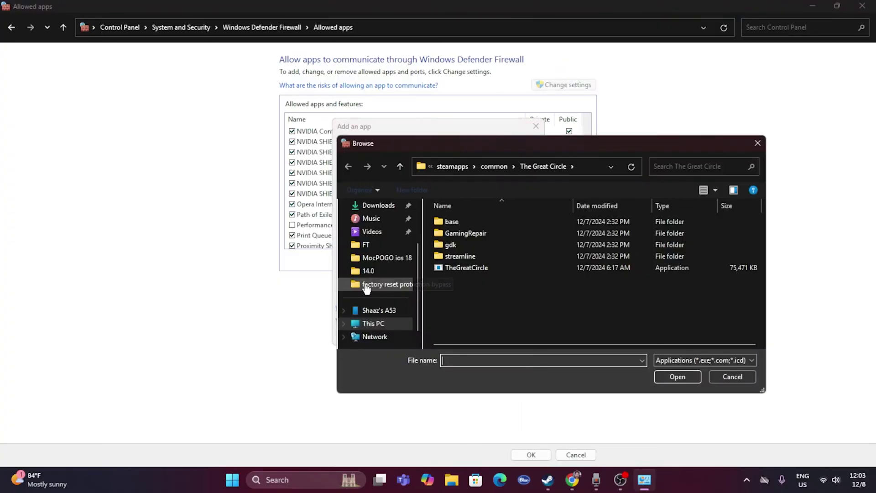
click(376, 324)
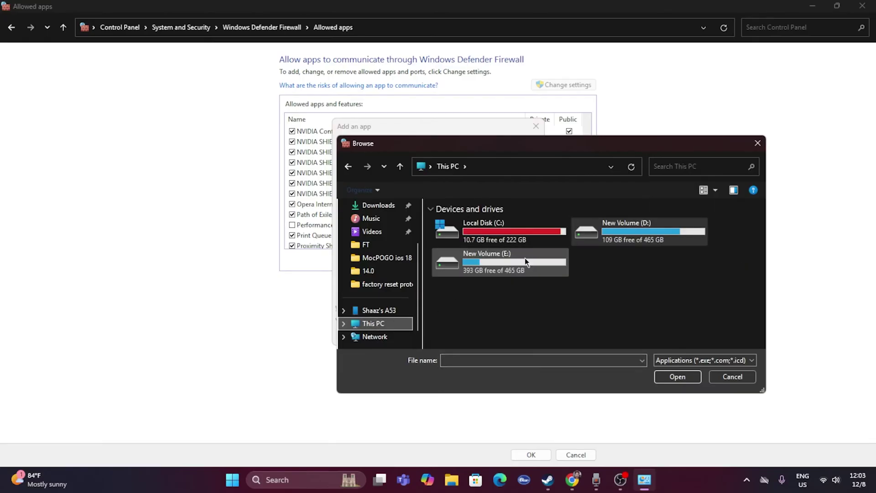
double_click(622, 237)
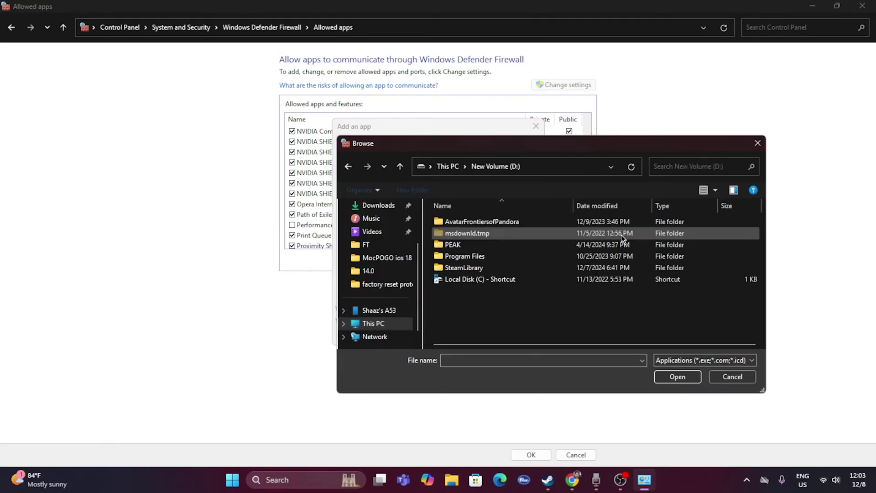
double_click(476, 269)
double_click(461, 221)
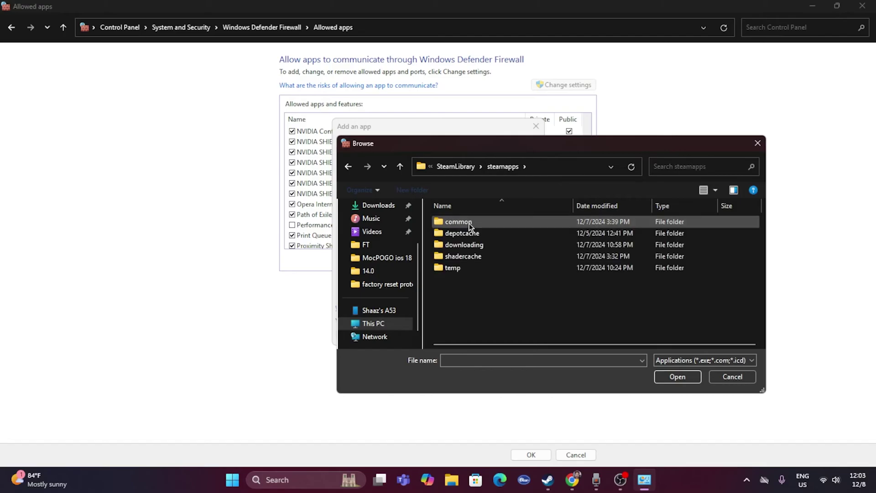
double_click(461, 222)
scroll(466, 291, down, 5)
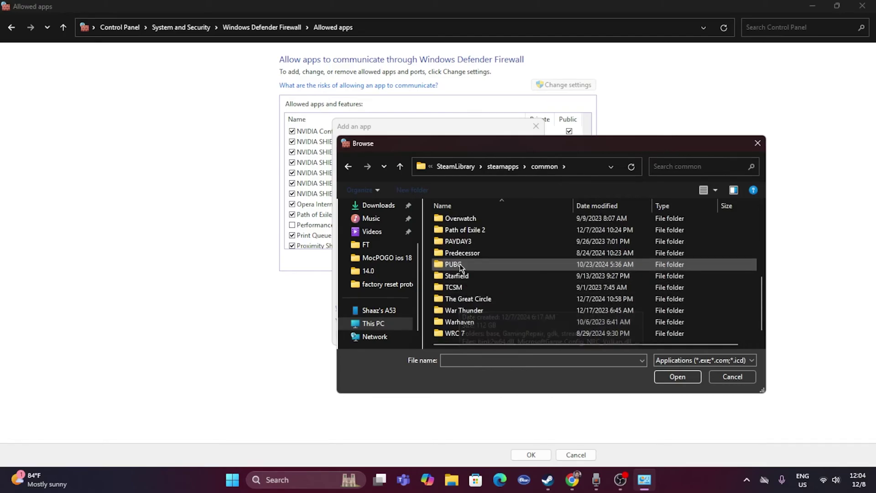
scroll(467, 310, up, 3)
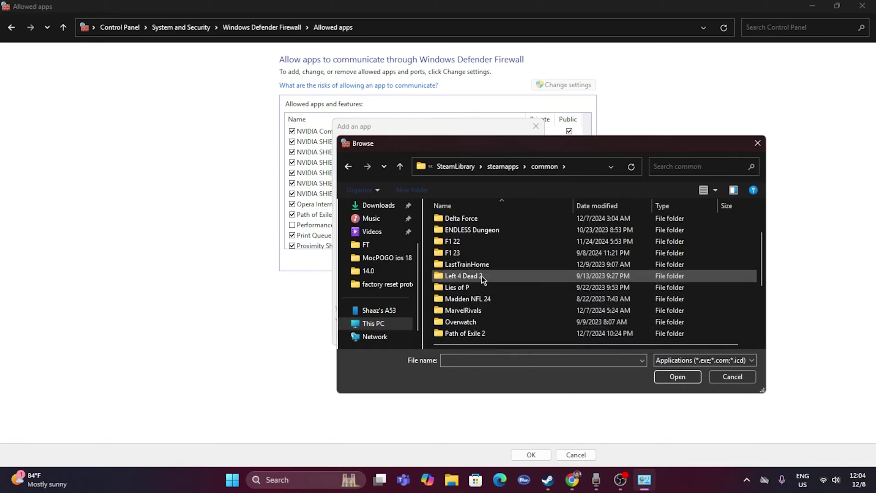
double_click(491, 331)
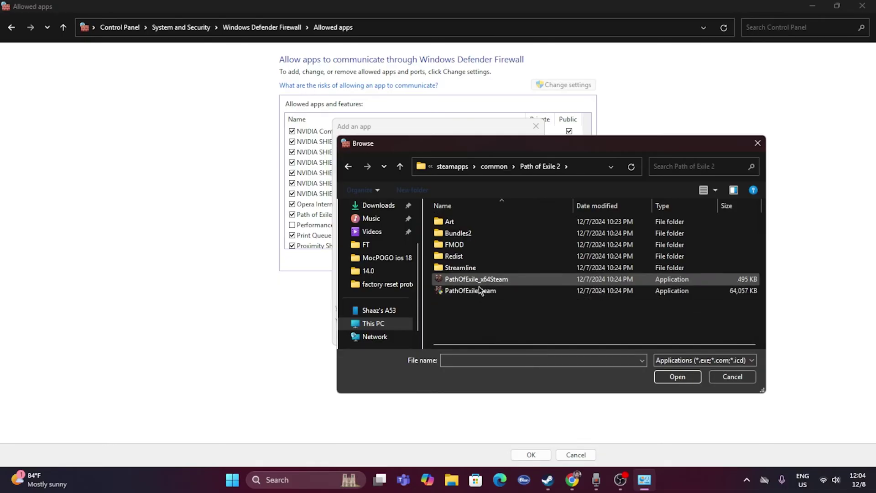
Try to add PathOfExileSteam to the firewall's allowed apps and close the Allowed apps window
click(481, 280)
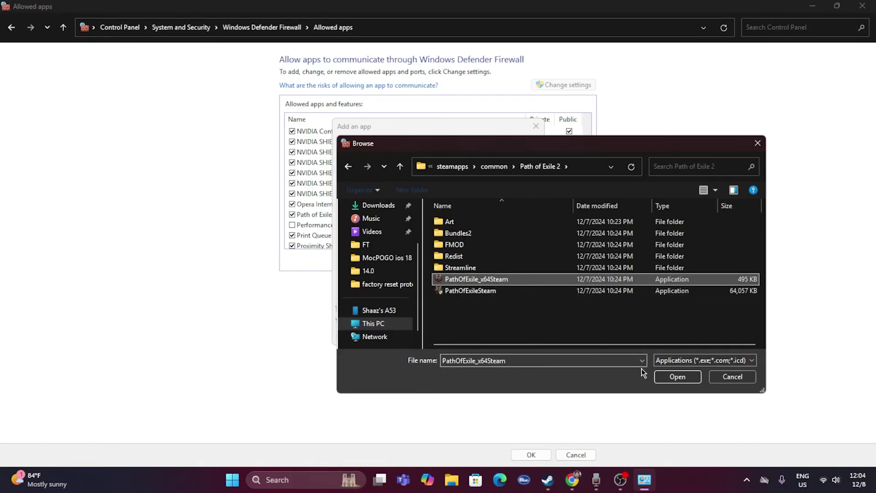
click(529, 291)
click(675, 376)
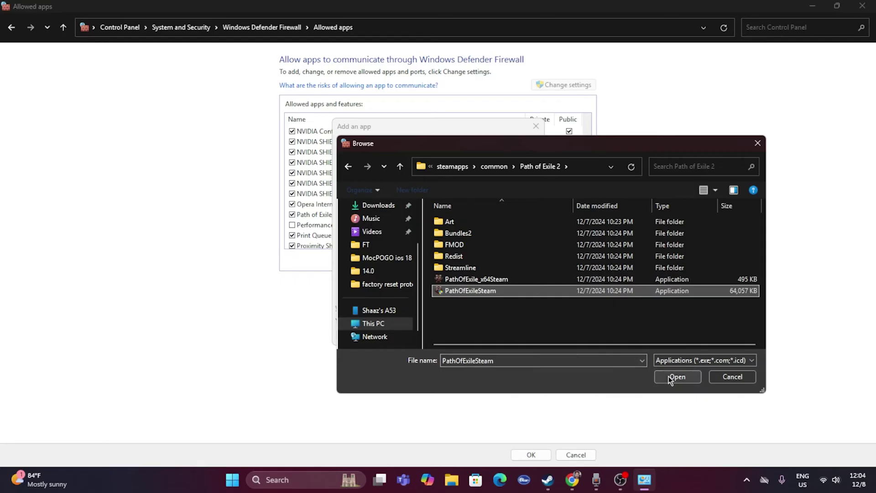
click(486, 332)
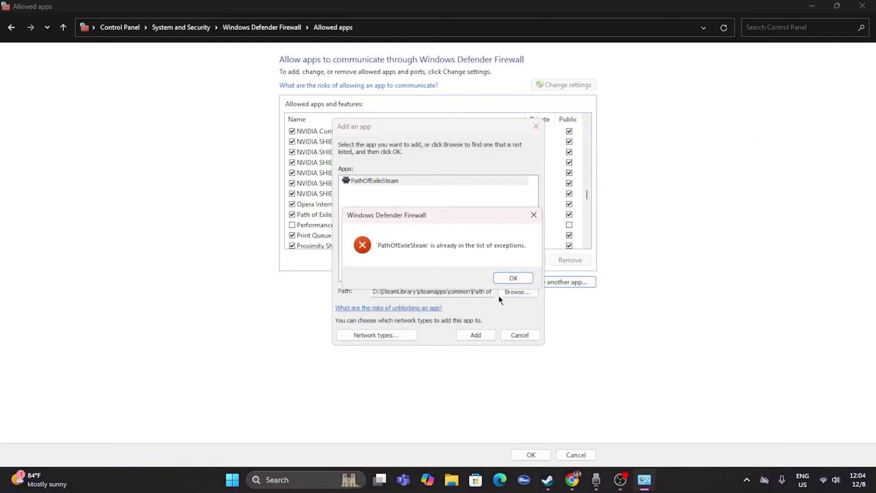
click(506, 275)
click(534, 127)
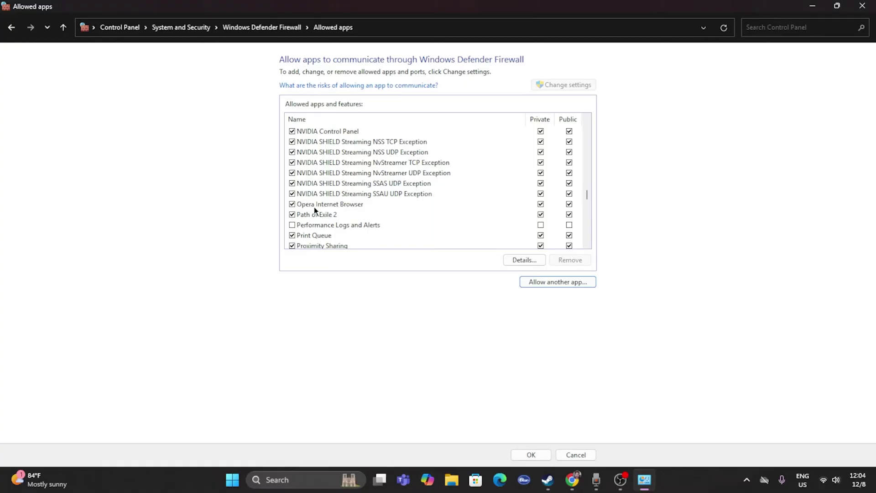
click(864, 10)
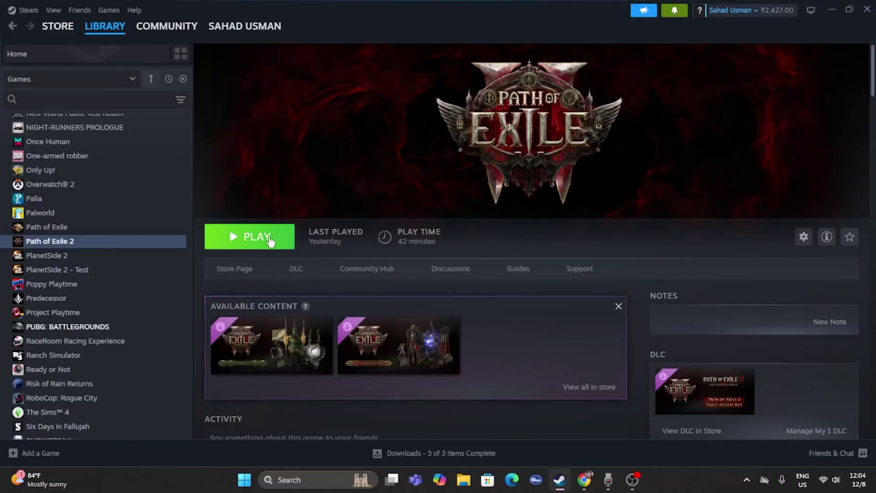
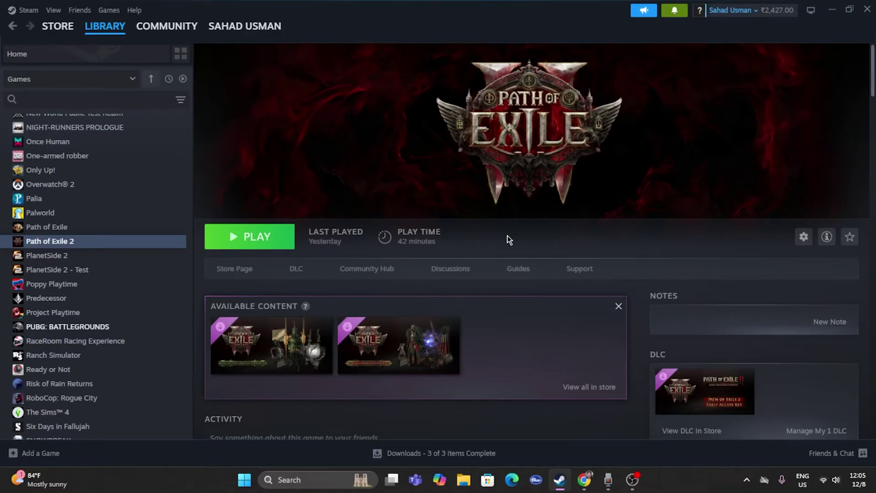
Find System Configuration through Windows search and open its list of services
click(290, 479)
text(system Configuration)
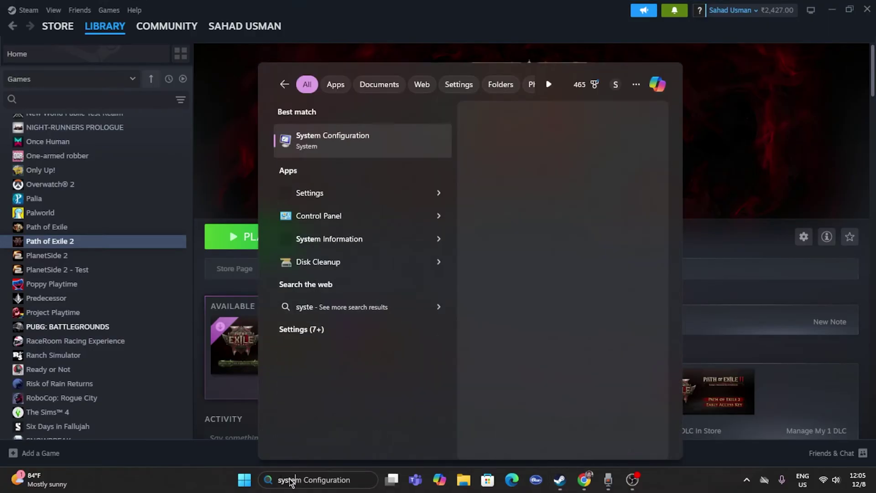
click(363, 144)
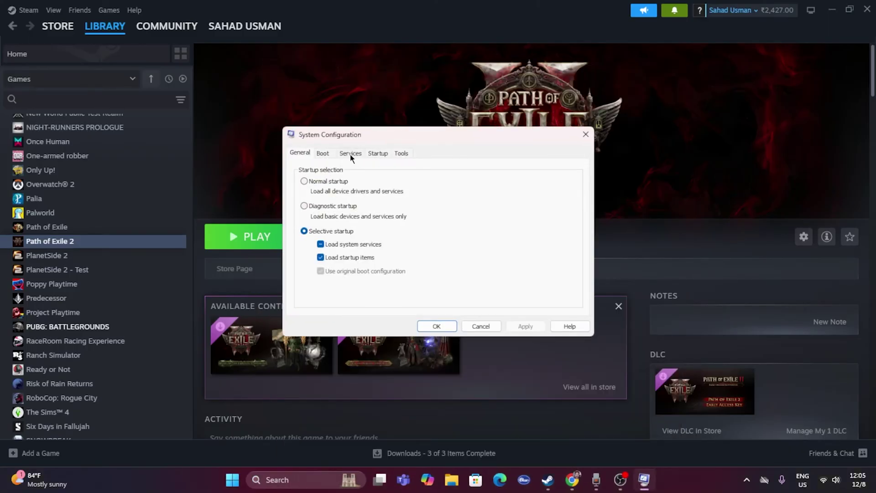
click(350, 153)
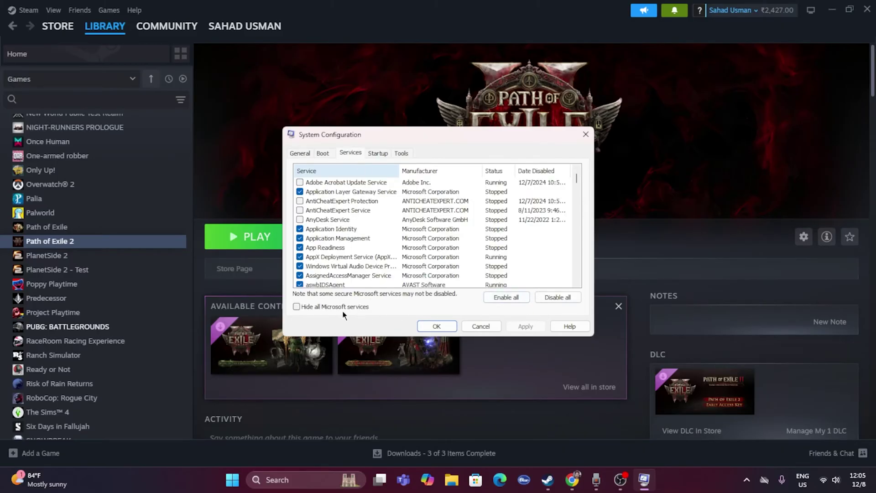
Disable all services, toggle the hiding of all Microsoft services, and apply the changes without restarting the computer
click(548, 298)
click(297, 306)
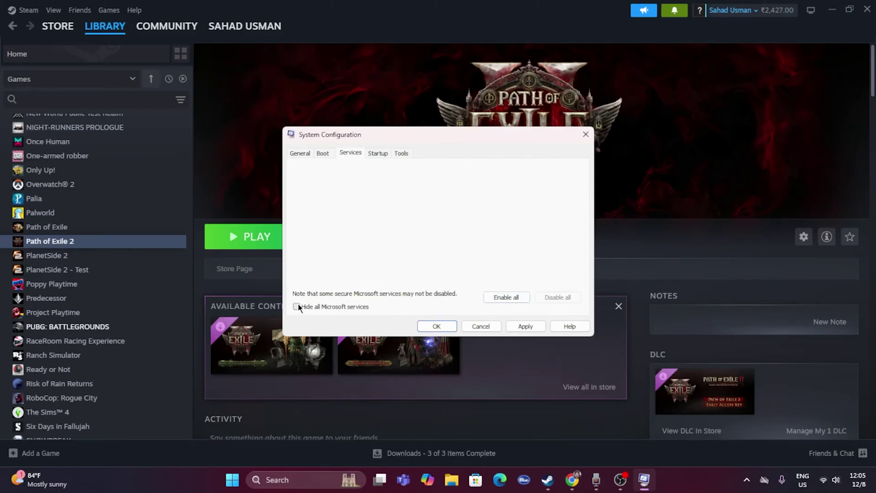
click(522, 321)
click(436, 326)
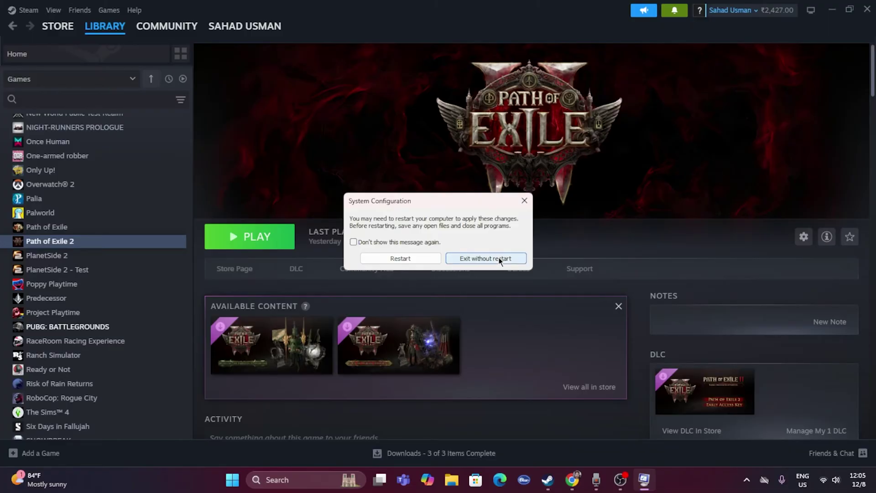
click(523, 202)
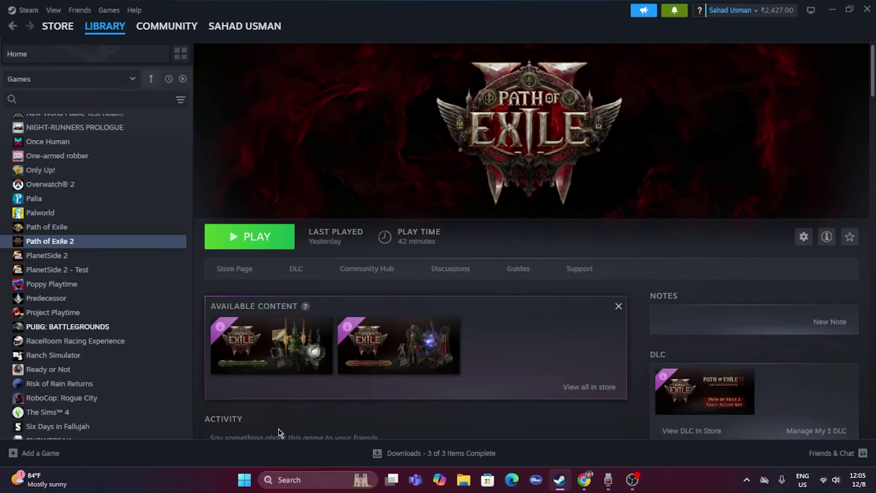
End the BlueStacks Services background process in Task Manager and close Task Manager
right_click(244, 479)
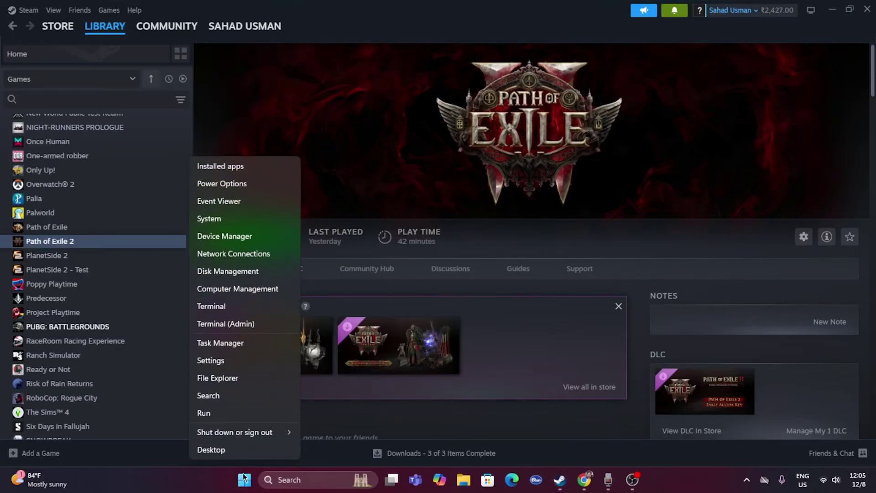
click(246, 347)
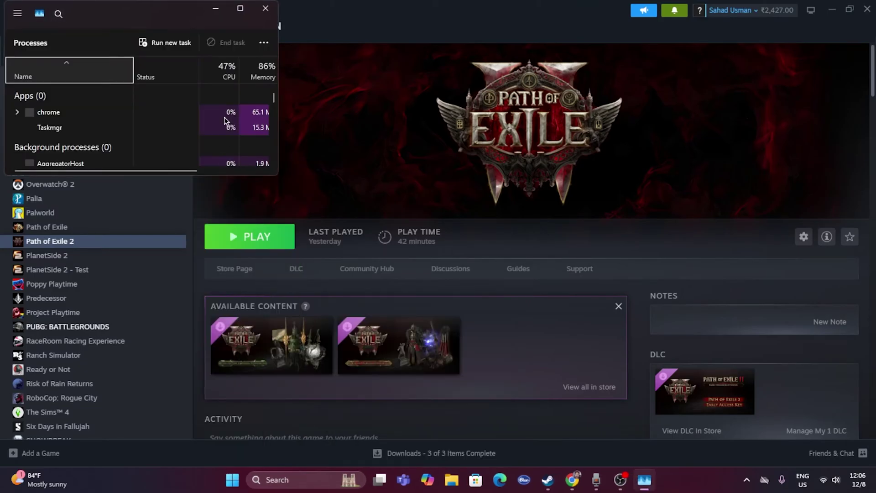
click(240, 8)
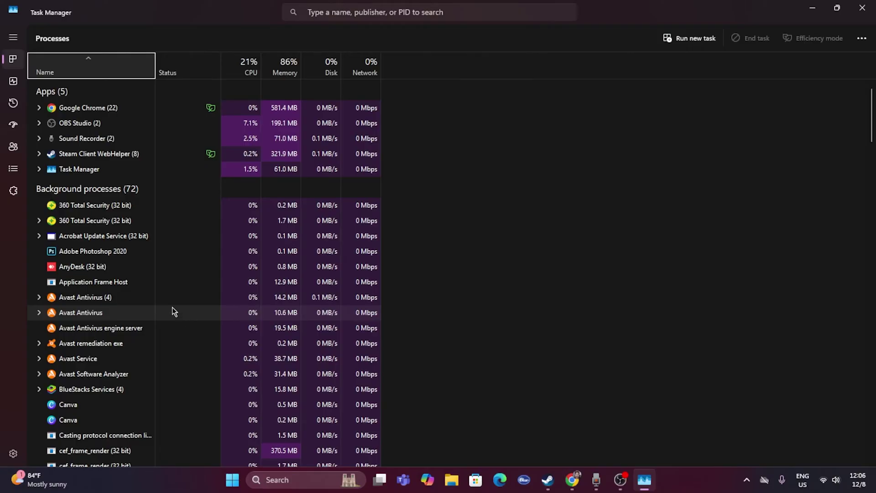
right_click(136, 209)
key(Escape)
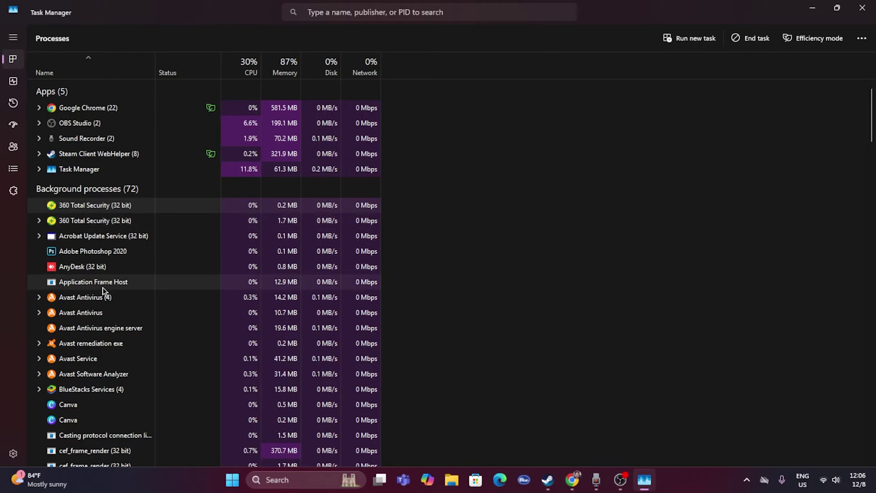
right_click(97, 300)
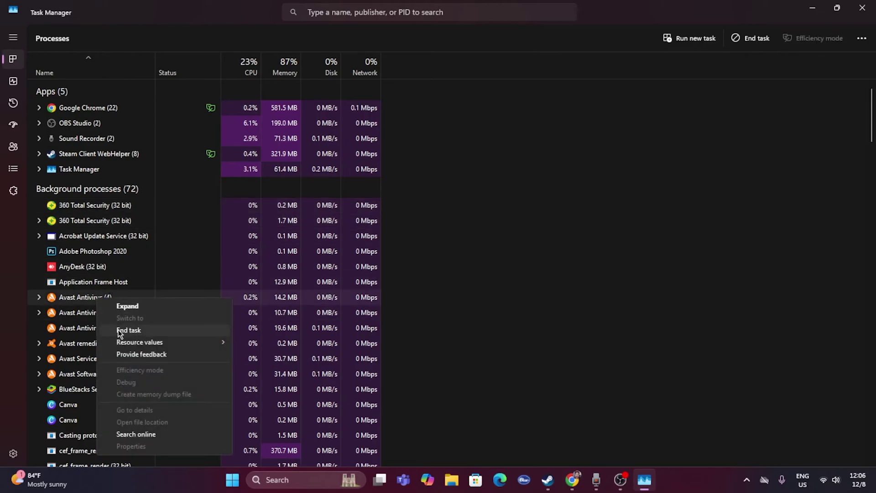
key(Escape)
right_click(108, 387)
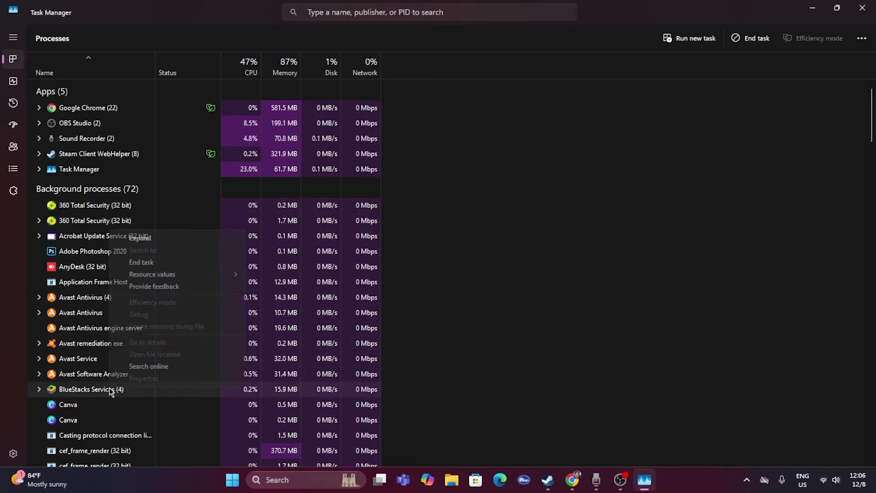
click(144, 263)
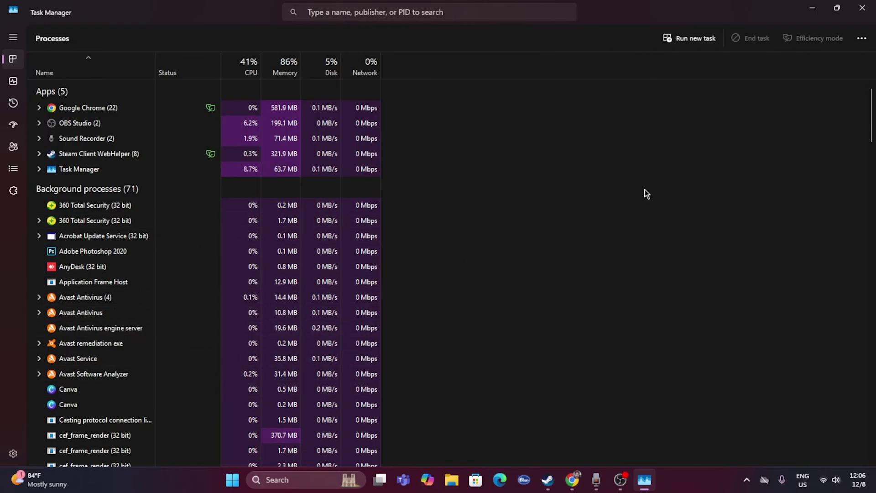
click(871, 6)
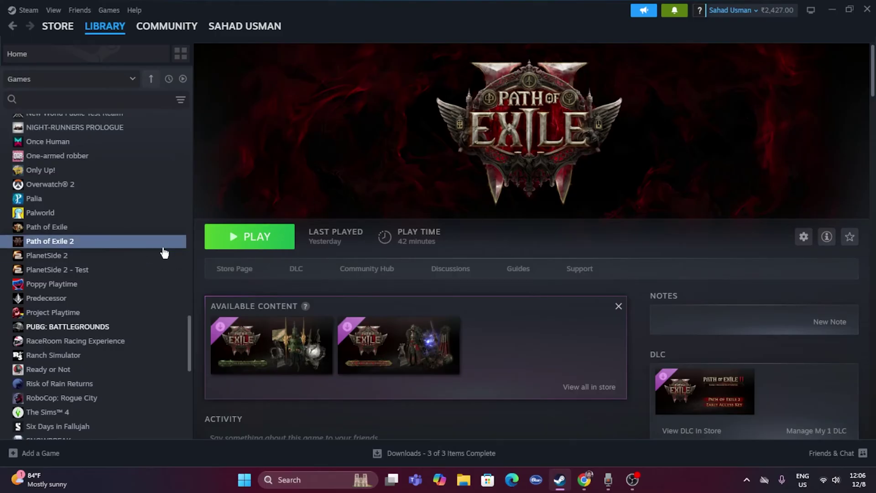
Disable the Steam Overlay for Path of Exile 2, set its launch options to -d3d11, and close its properties
right_click(97, 241)
click(128, 326)
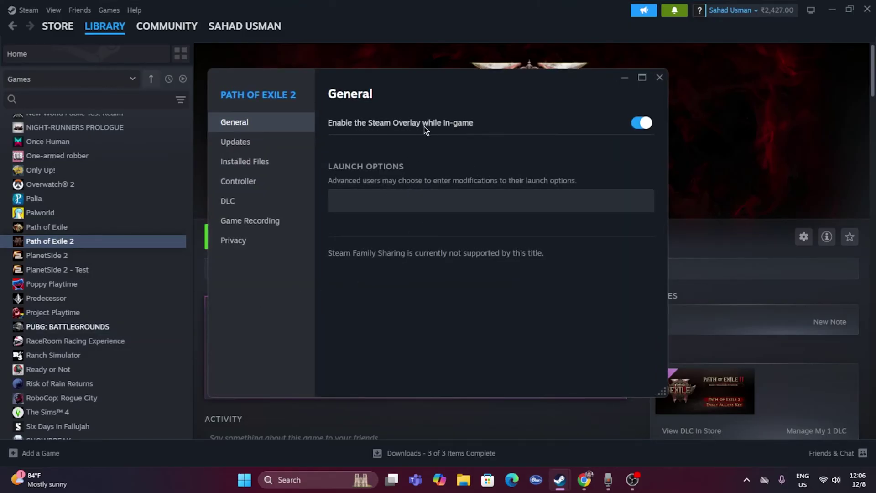
click(641, 124)
drag(432, 81, 452, 100)
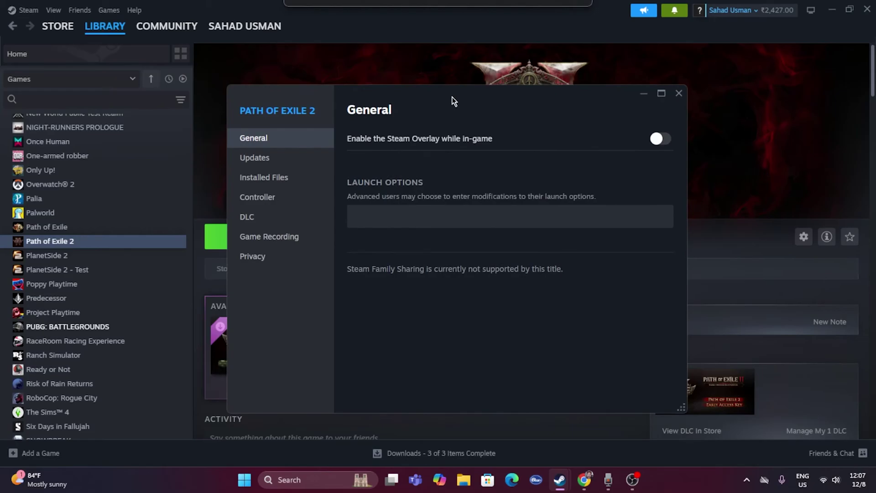
click(378, 213)
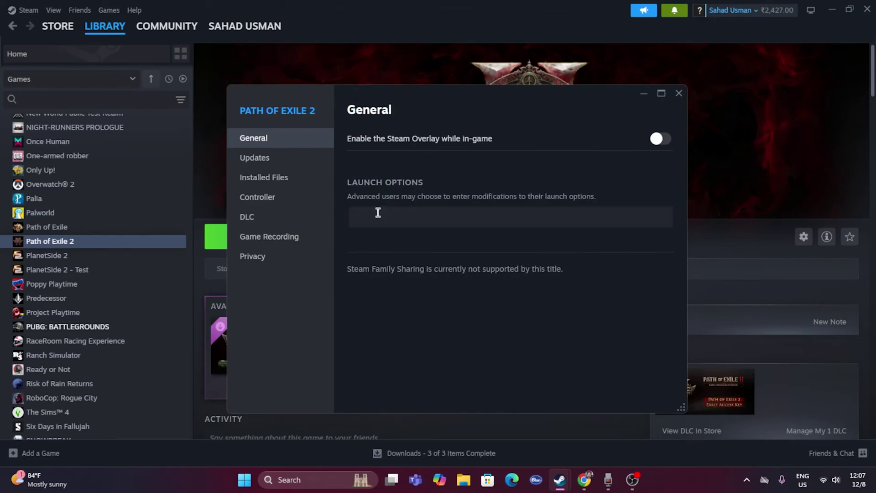
text(-d3d11)
click(678, 93)
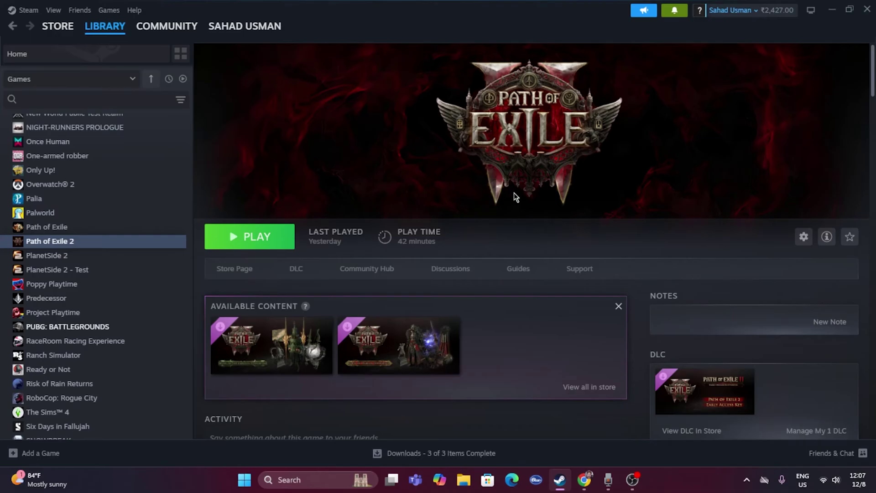
Open the Windows Graphics settings through Windows search and bring up the custom settings for applications
click(288, 479)
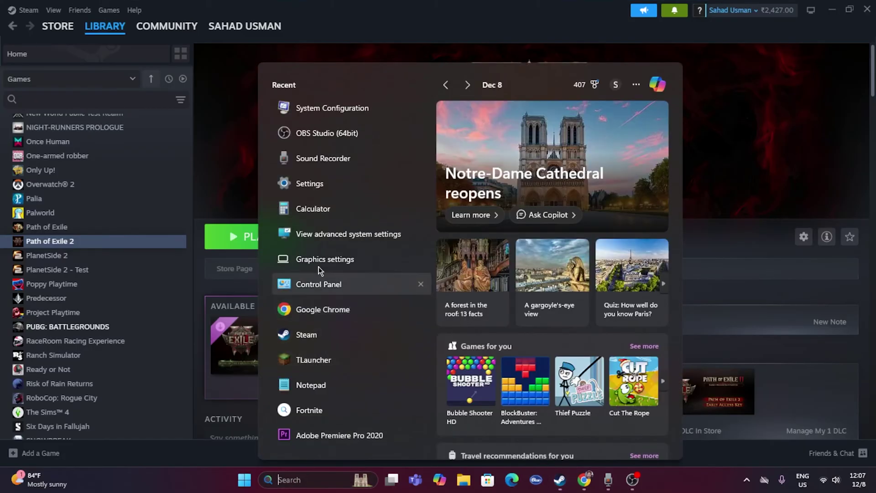
click(338, 257)
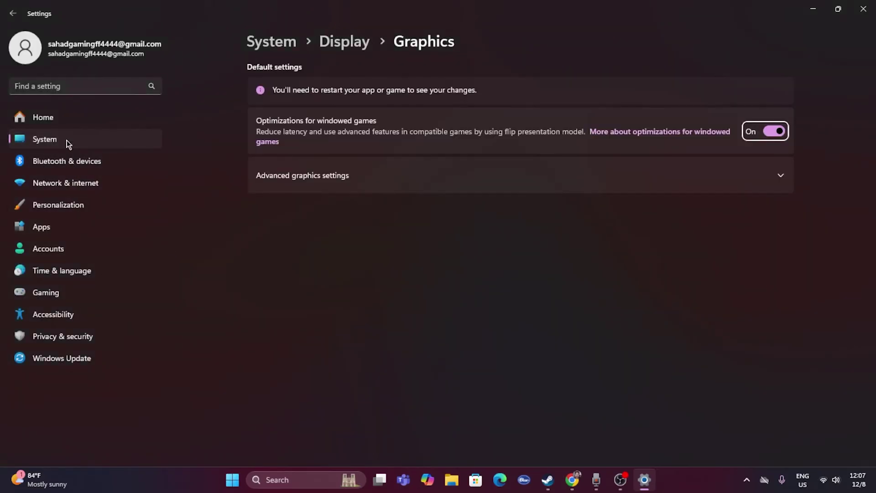
scroll(868, 319, down, 4)
scroll(868, 321, up, 4)
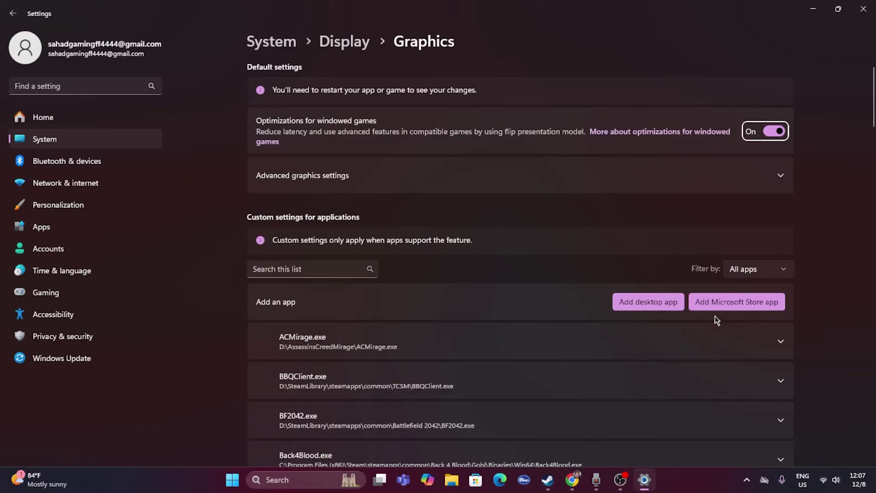
Add PathOfExileSteam from D:\SteamLibrary\steamapps\common\Path of Exile 2 as a desktop app with custom graphics settings
click(646, 302)
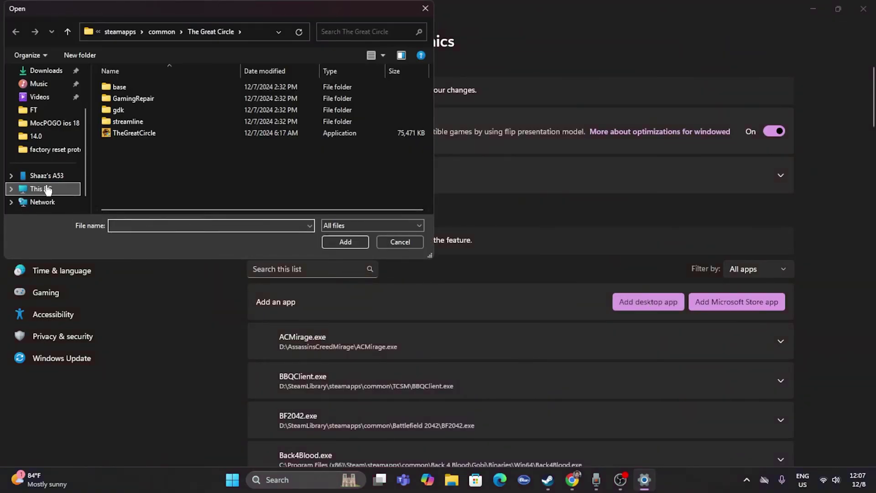
click(46, 189)
click(289, 97)
double_click(289, 96)
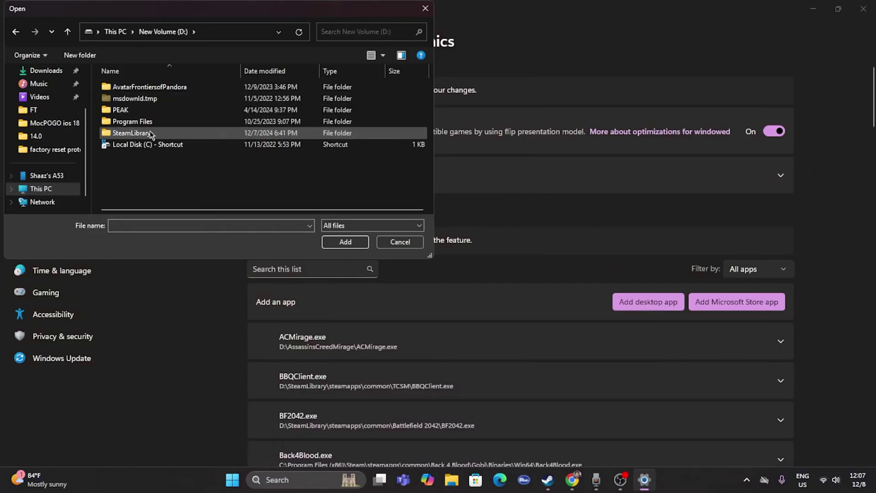
double_click(150, 130)
double_click(138, 87)
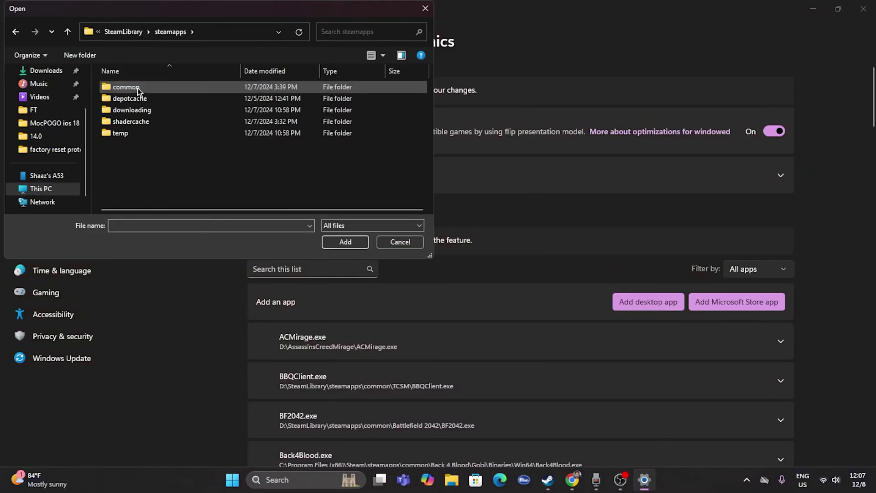
double_click(138, 88)
scroll(155, 130, down, 5)
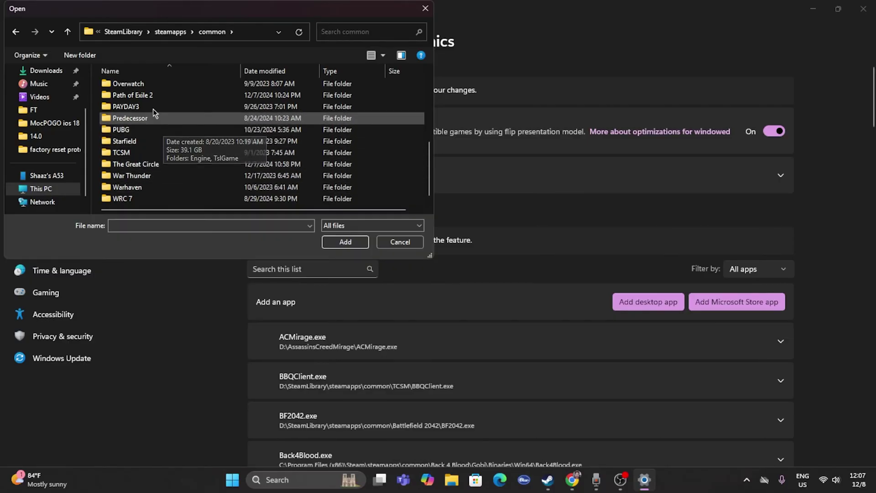
double_click(149, 96)
click(203, 156)
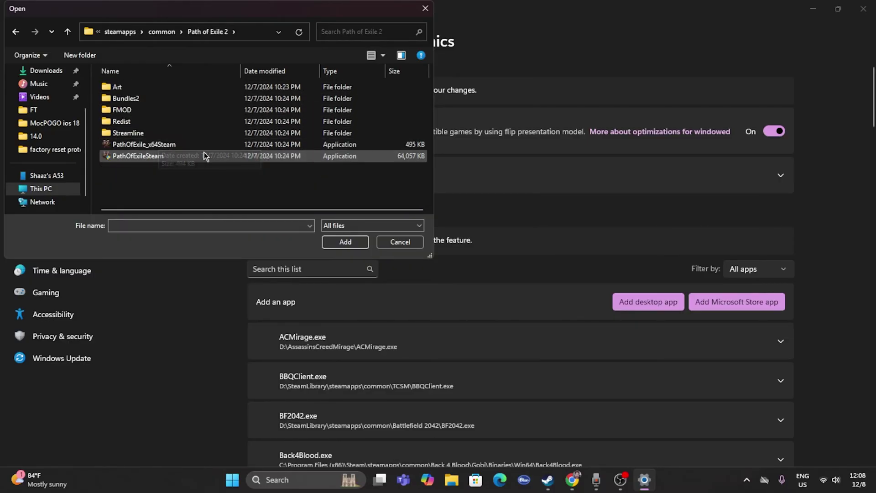
click(337, 242)
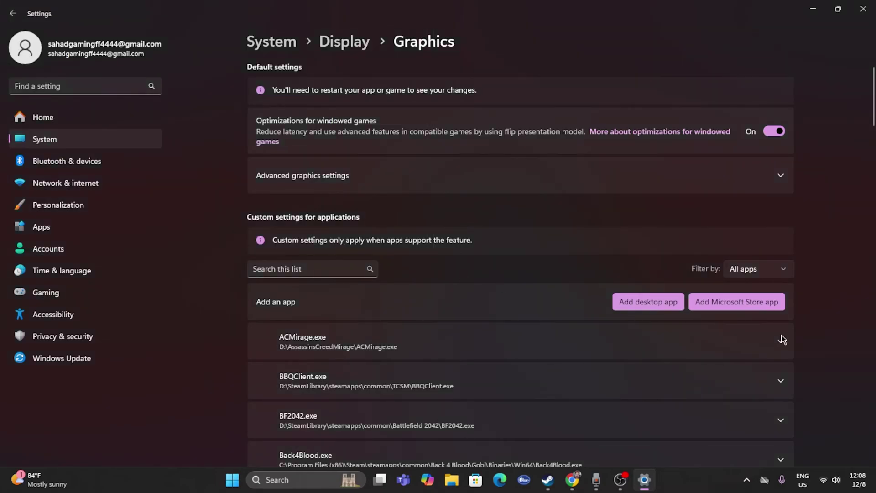
Set PathOfExileSteam's GPU preference to High Performance (NVIDIA GeForce GTX 1650 SUPER) and close Settings
scroll(781, 338, down, 8)
scroll(861, 316, down, 10)
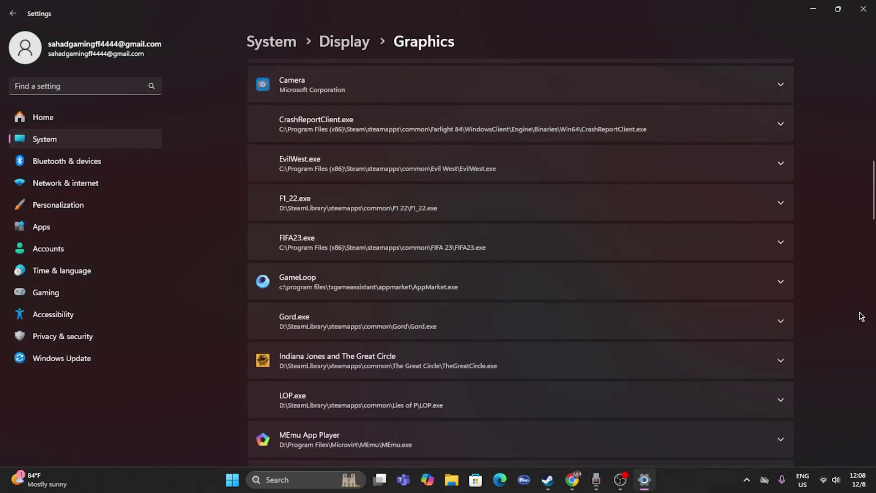
scroll(860, 317, down, 6)
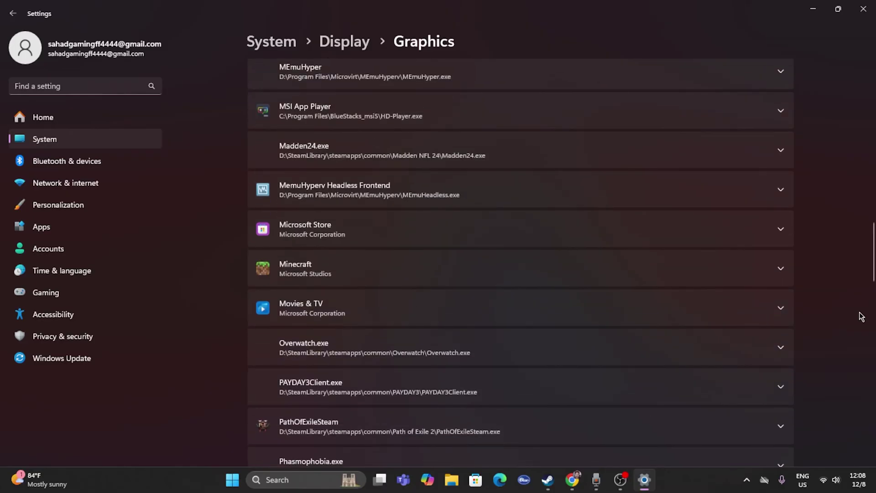
scroll(860, 317, up, 4)
scroll(860, 316, down, 4)
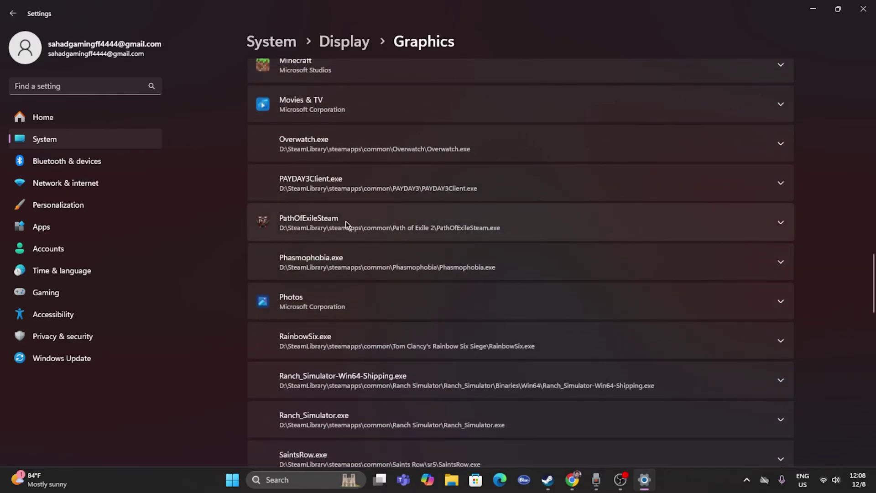
click(780, 224)
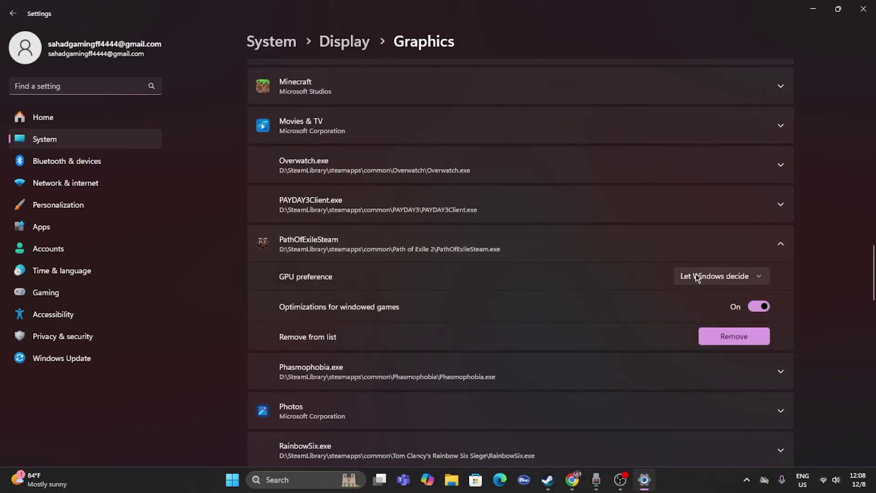
click(758, 275)
click(715, 318)
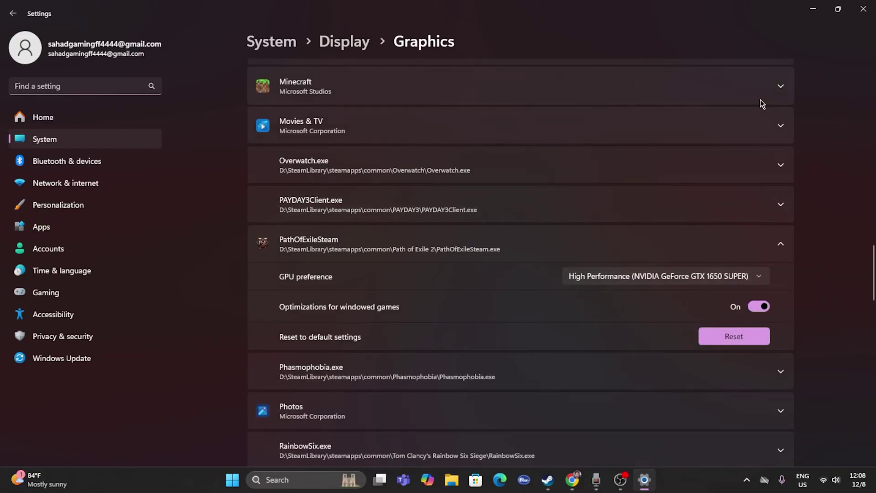
click(863, 9)
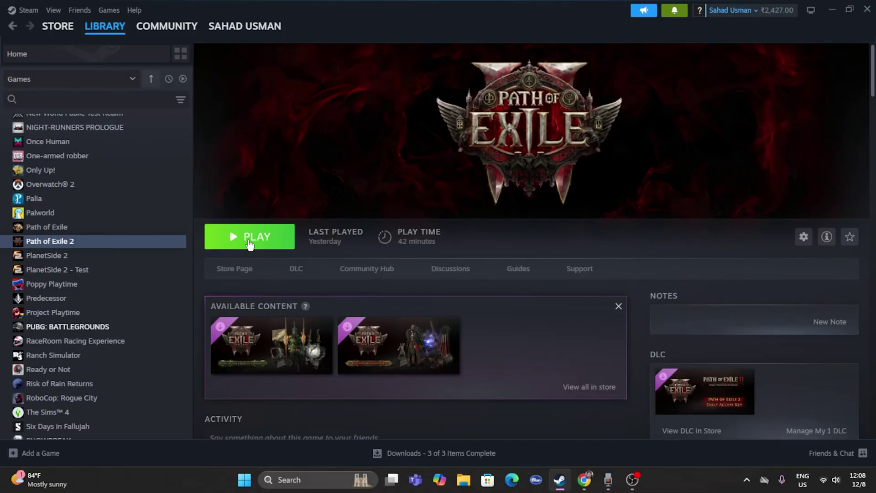
Open the Virtual Memory settings through View advanced system settings and choose a custom paging file size for drive D:
click(308, 479)
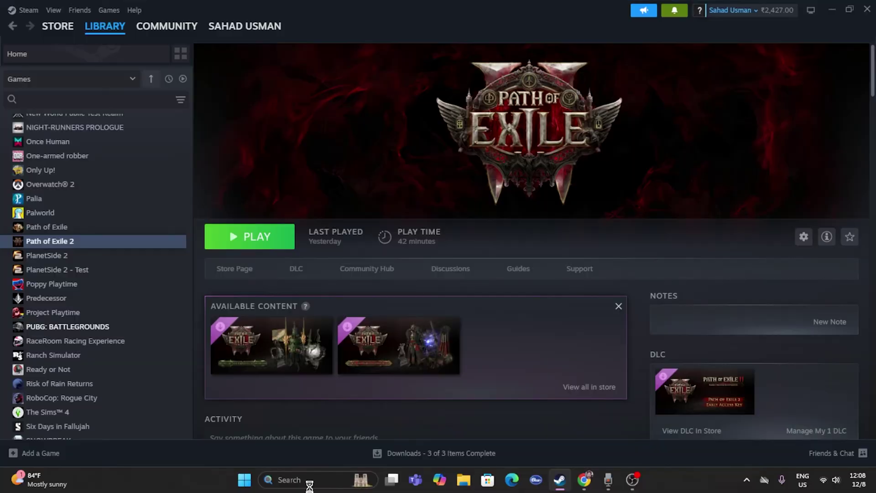
text(v)
text(w advanced system settings)
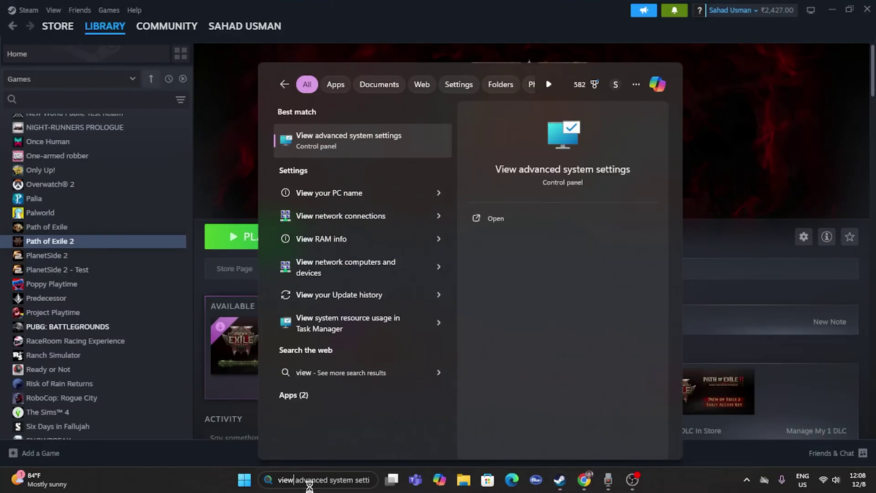
click(391, 146)
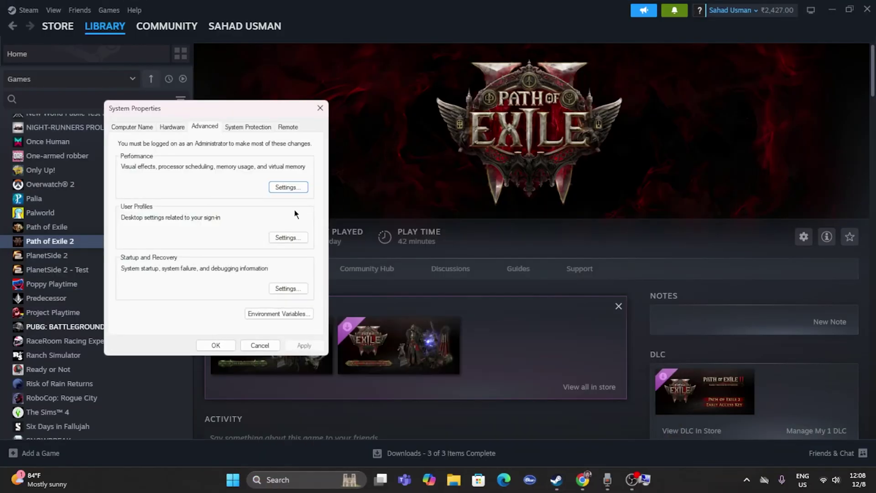
click(285, 188)
click(184, 157)
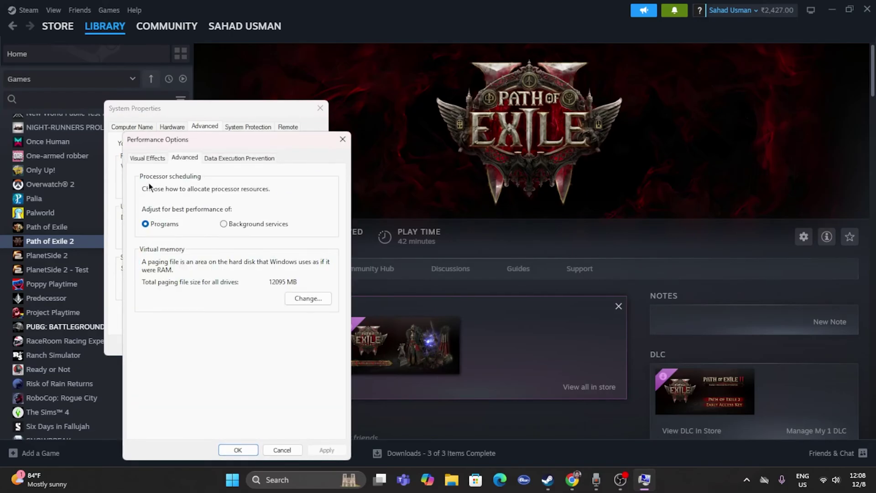
click(307, 298)
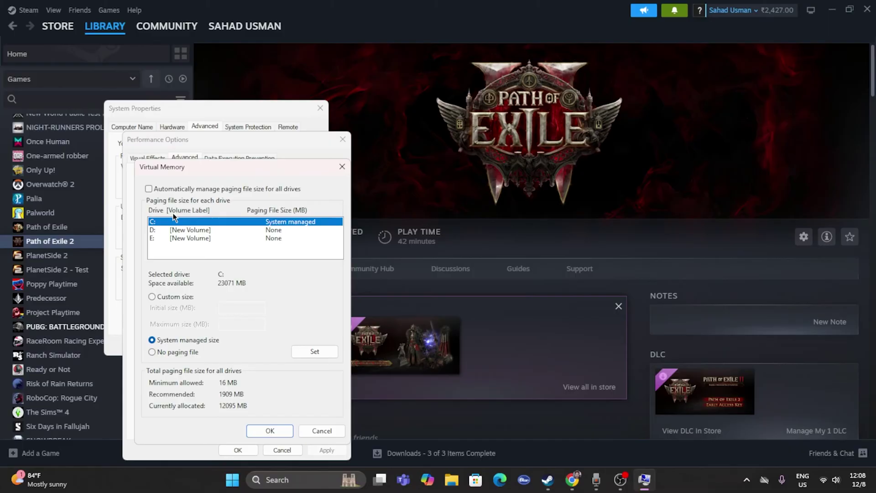
click(154, 230)
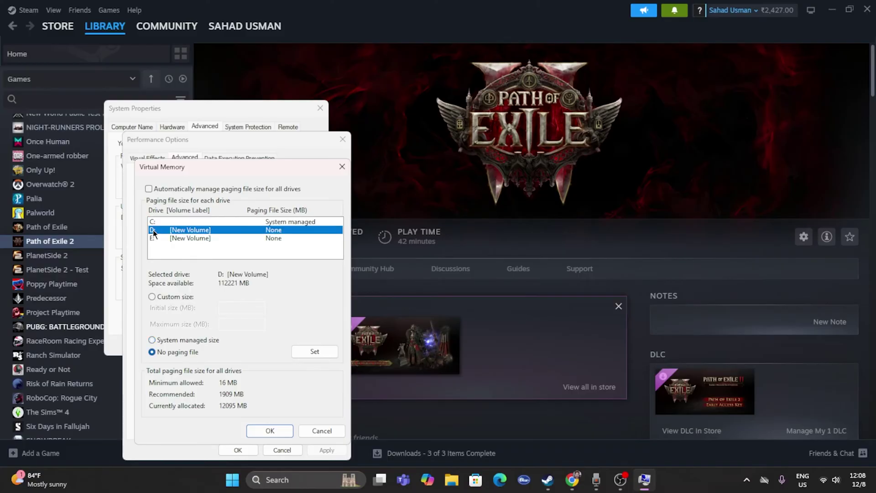
click(152, 297)
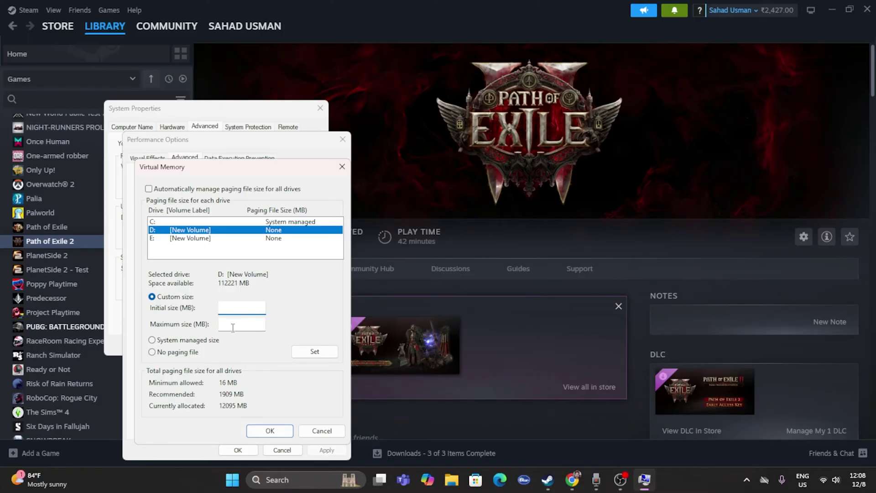
Open Calculator through Windows search and multiply 32 by 1024
click(278, 479)
text(calculator)
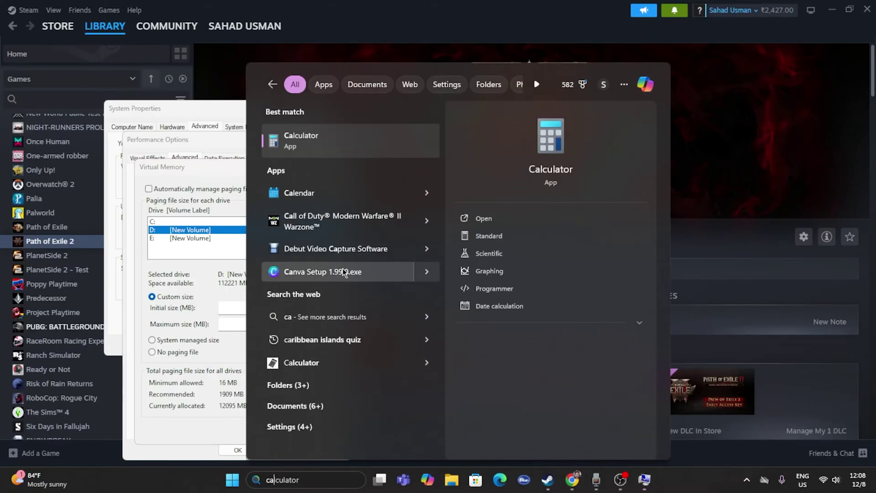
click(347, 134)
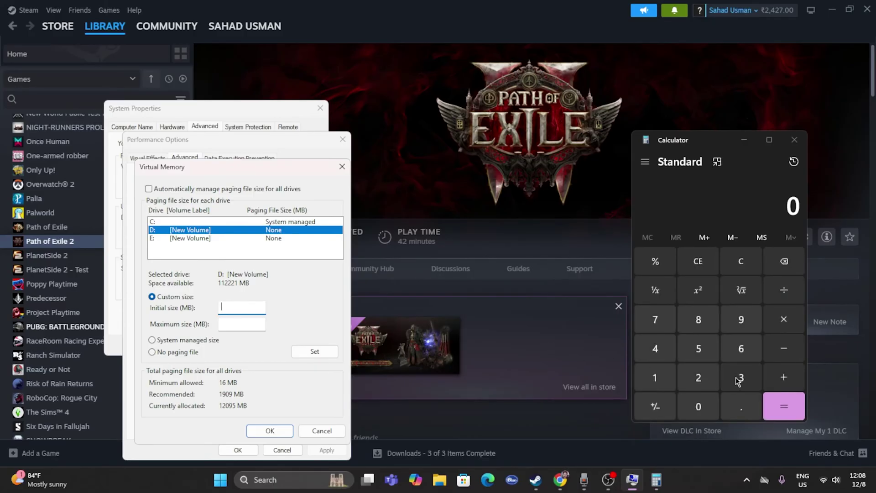
click(739, 378)
click(712, 380)
click(783, 319)
click(657, 378)
click(698, 406)
click(695, 377)
click(659, 353)
click(780, 408)
Multiply the calculated product by 1.5 and copy the result, 49,152, into the initial paging file size for drive D:
click(789, 320)
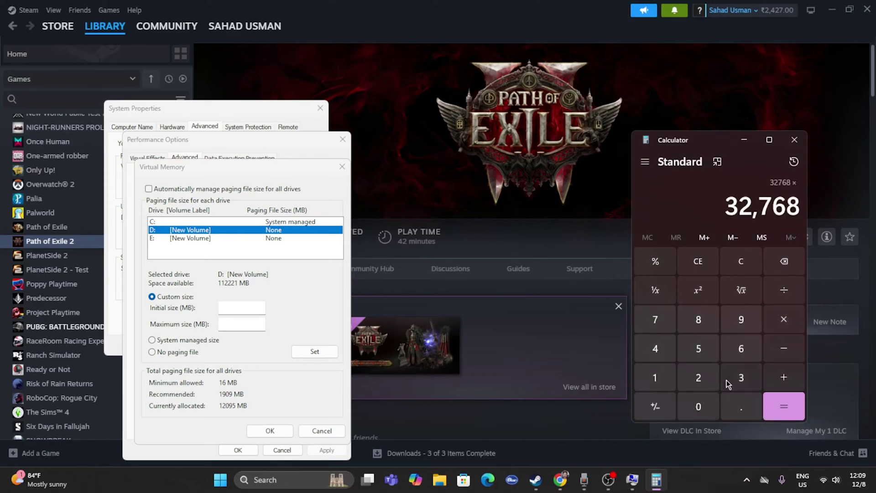
click(674, 381)
click(741, 406)
click(698, 348)
click(784, 406)
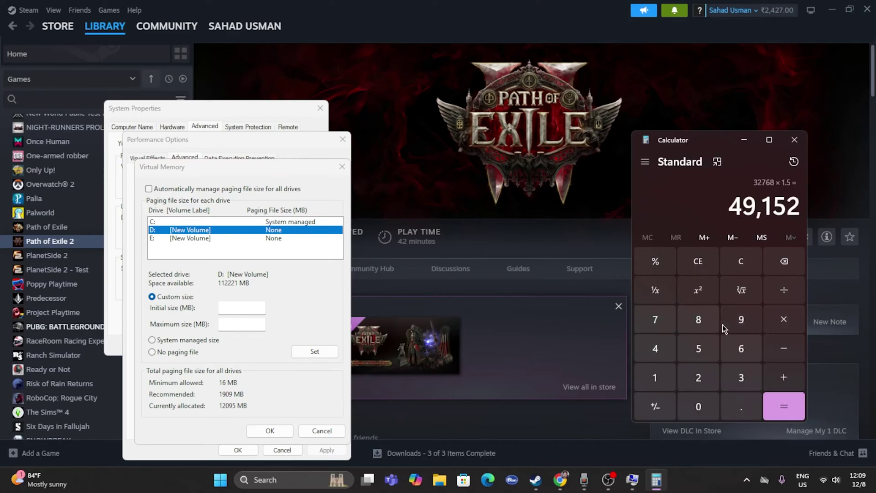
right_click(762, 204)
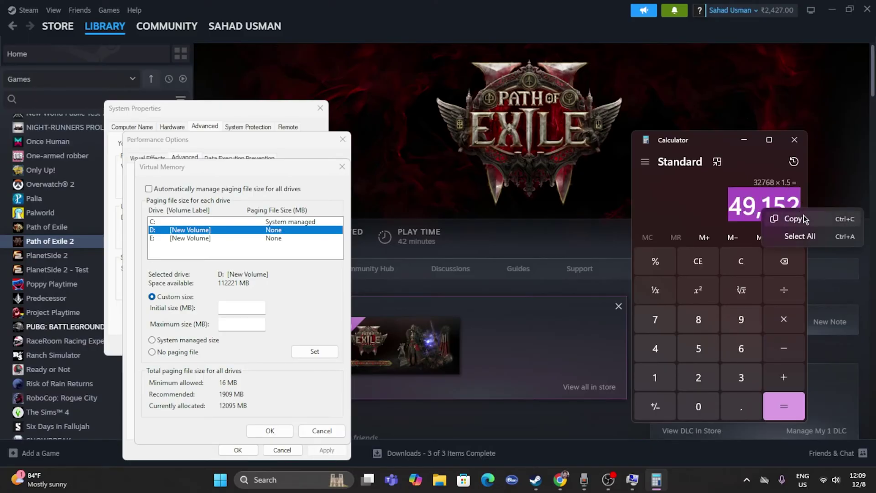
click(792, 215)
click(255, 304)
right_click(250, 303)
click(292, 353)
Clear the calculator and compute 32 × 1024 × 3 for the maximum paging file size
click(239, 325)
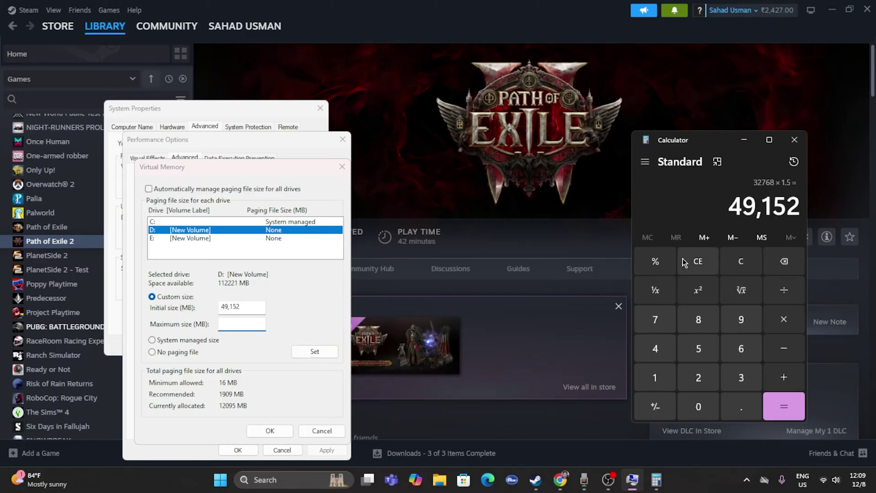
click(697, 260)
click(741, 377)
click(698, 377)
click(784, 318)
click(655, 377)
click(697, 405)
click(698, 377)
click(655, 348)
click(784, 405)
click(784, 319)
click(741, 377)
click(784, 405)
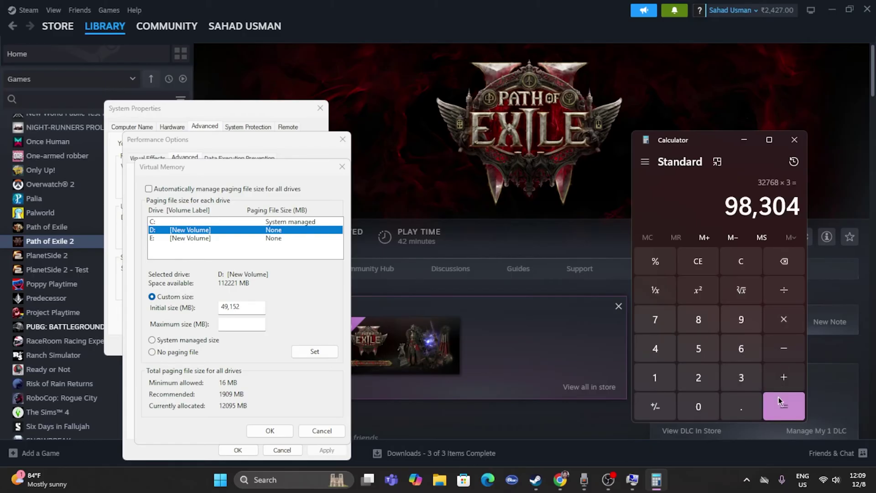
Copy the calculator result, 98,304, into the maximum paging file size for drive D:
drag(726, 204, 800, 205)
right_click(771, 203)
click(801, 233)
right_click(224, 322)
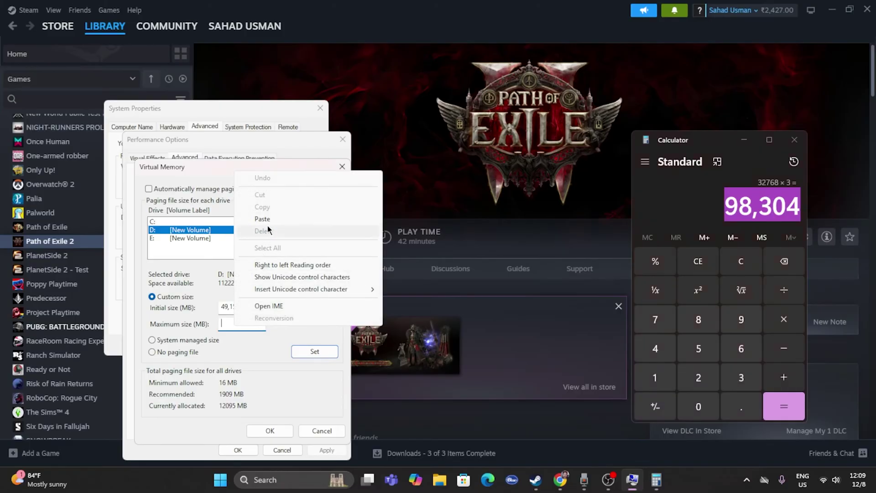
click(260, 231)
Confirm the Virtual Memory and Performance Options dialogs, and close System Properties and Calculator
click(280, 432)
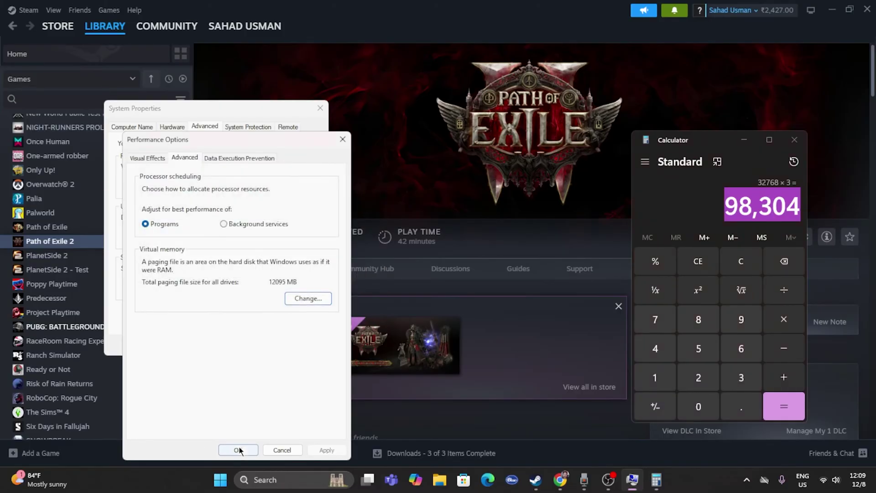
click(237, 449)
click(320, 108)
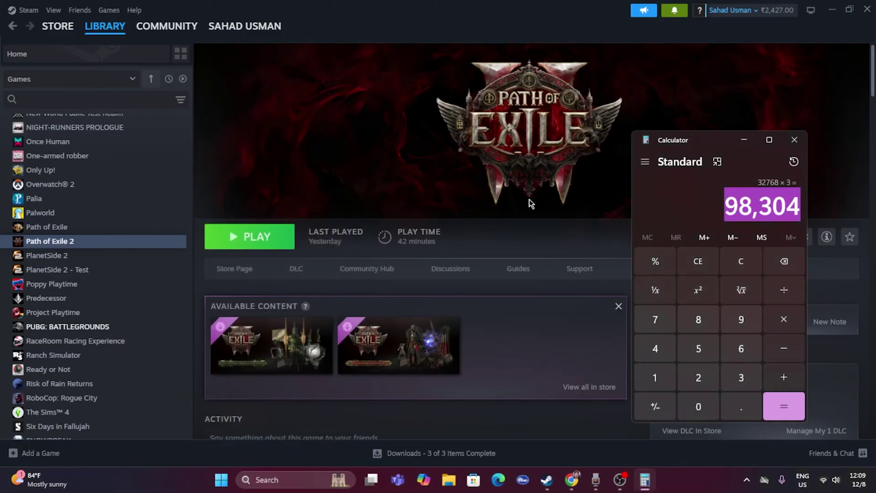
click(795, 140)
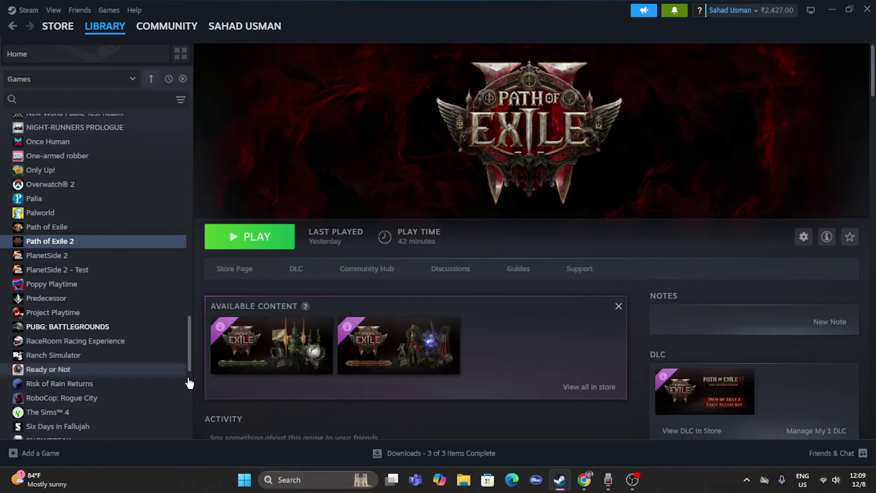
Open Windows Update in Settings to review the system's update status, and close Settings
click(285, 479)
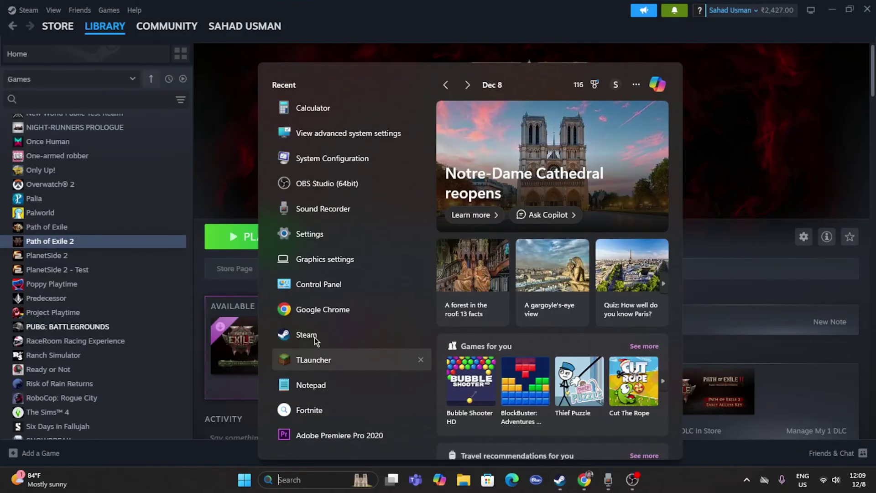
click(319, 226)
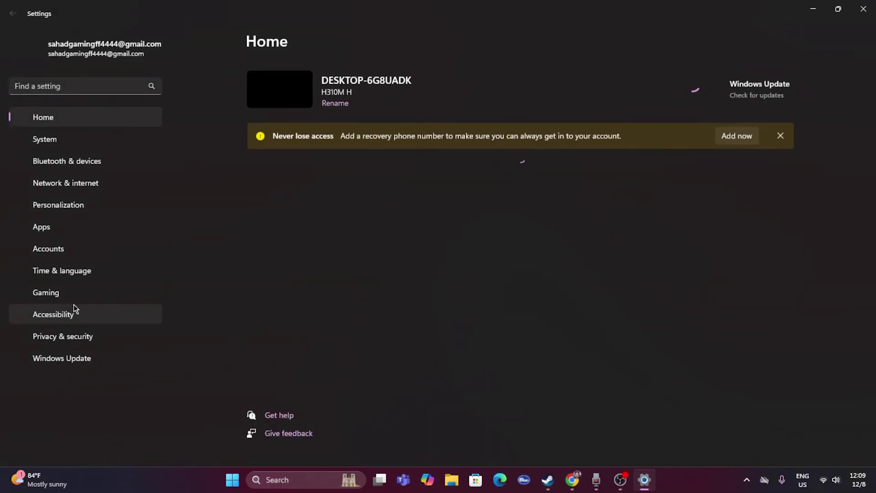
click(73, 358)
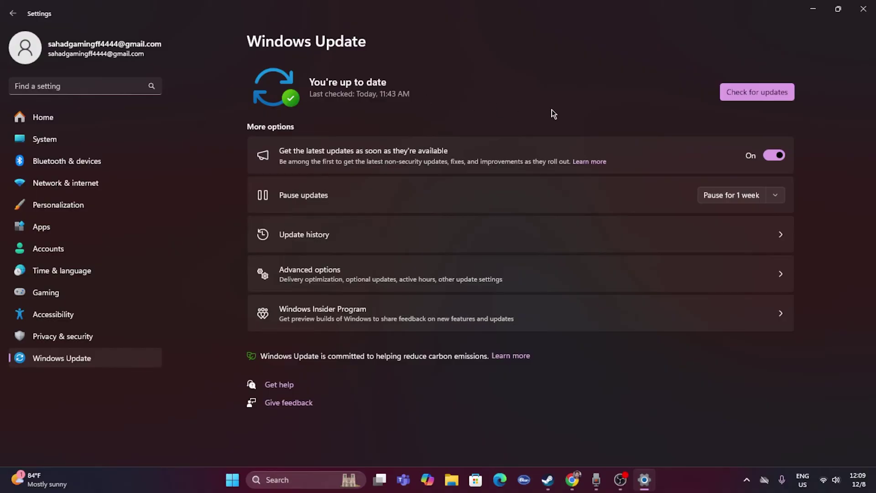
click(863, 8)
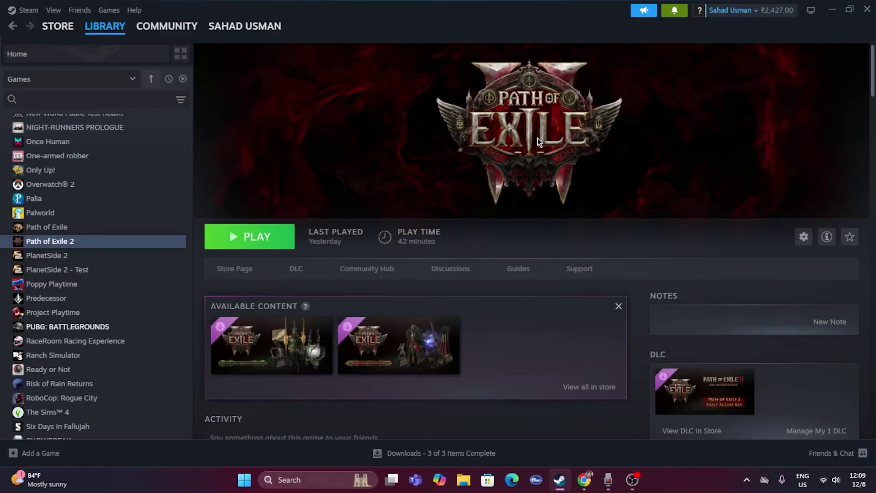
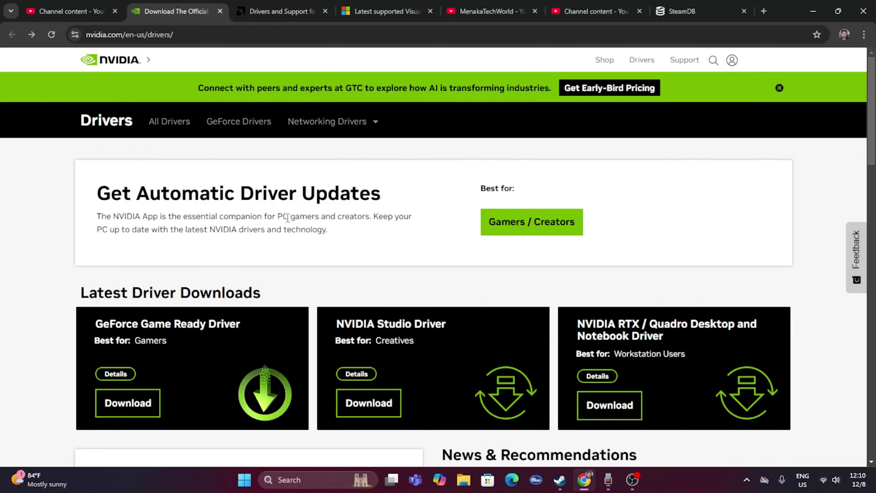
Find NVIDIA drivers for the GeForce RTX 4090 Laptop GPU on Windows 11 in English (US)
scroll(287, 217, down, 10)
scroll(388, 225, up, 5)
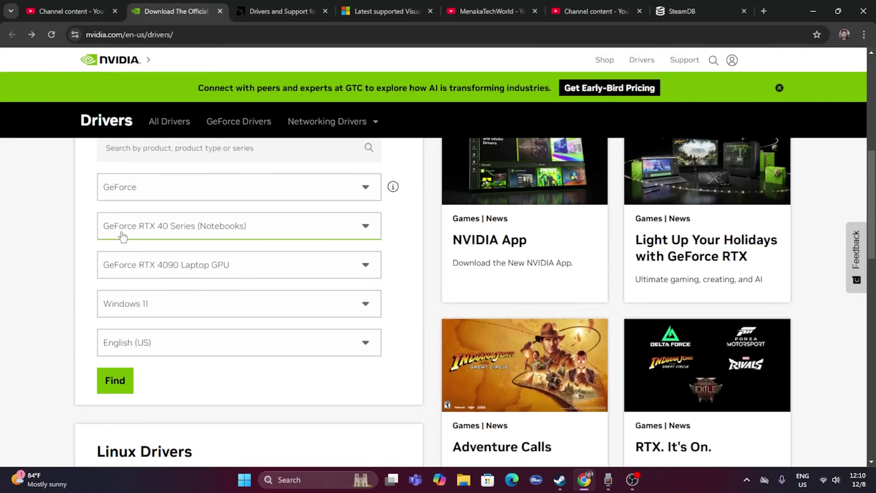
scroll(49, 215, up, 4)
scroll(49, 215, down, 4)
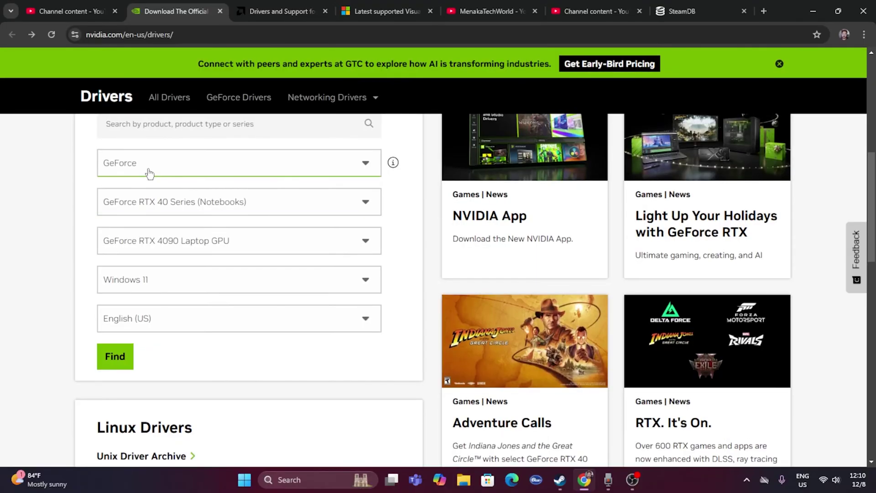
click(148, 172)
click(146, 201)
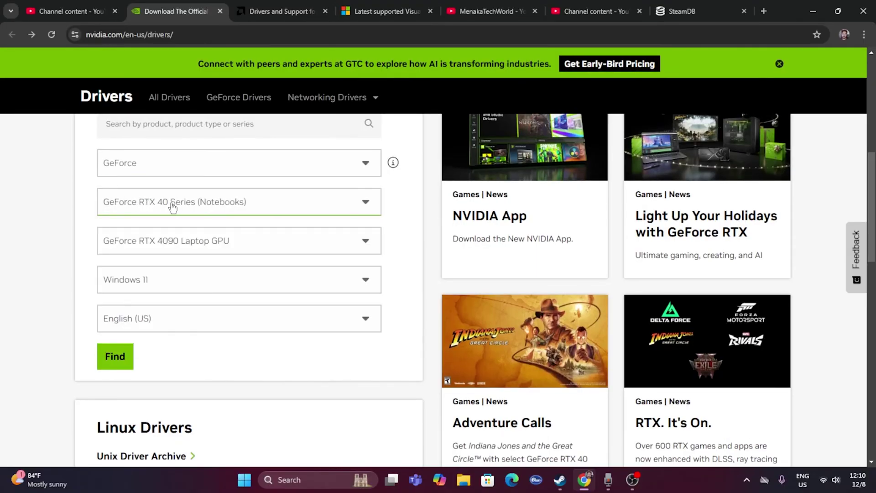
click(116, 357)
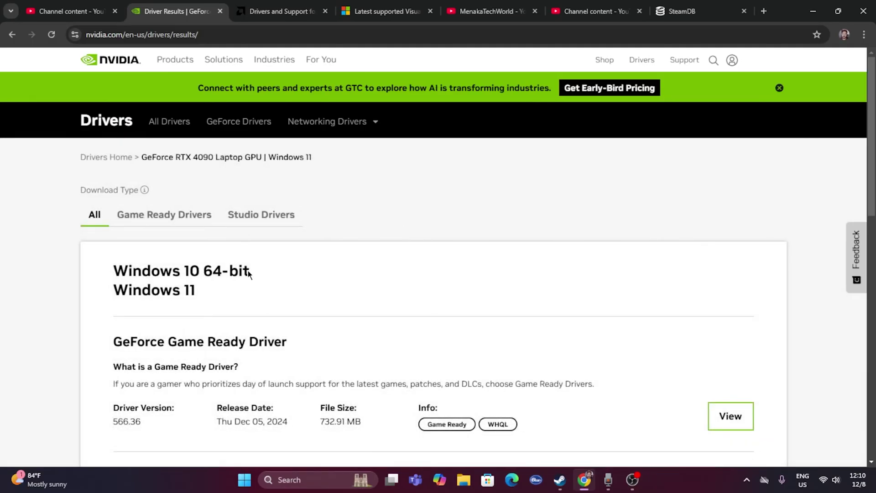
Examine the supported Windows versions and the GeForce Game Ready Driver's version, release date and file size
drag(190, 270, 279, 274)
click(297, 279)
drag(184, 292, 250, 293)
scroll(127, 230, down, 5)
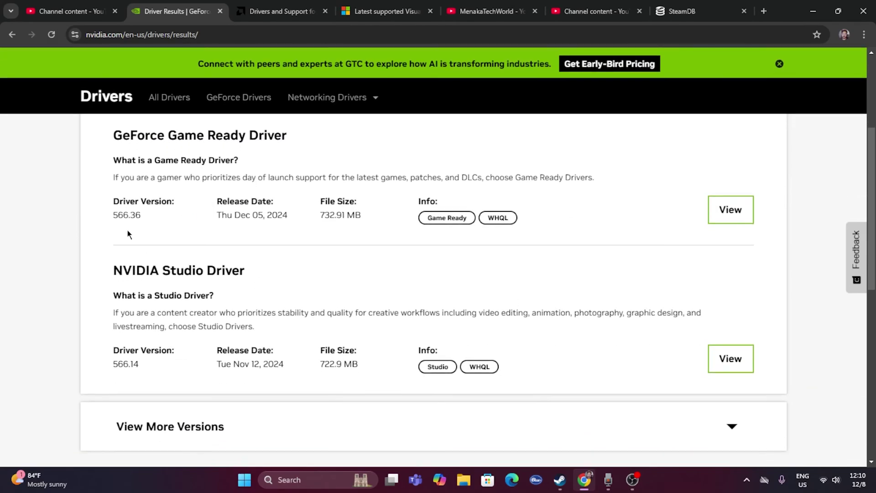
drag(113, 215, 153, 218)
drag(250, 215, 364, 221)
click(371, 221)
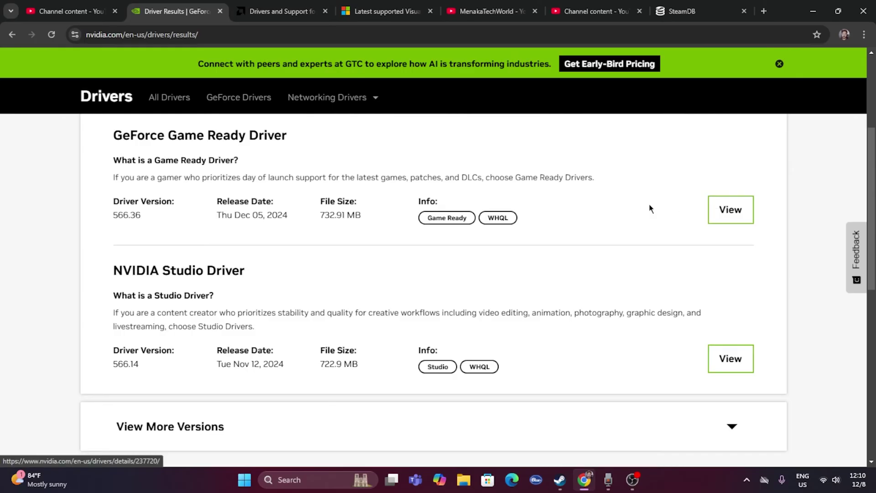
Switch to AMD's drivers page, choose Graphics under Browse Products and try the product search
click(294, 11)
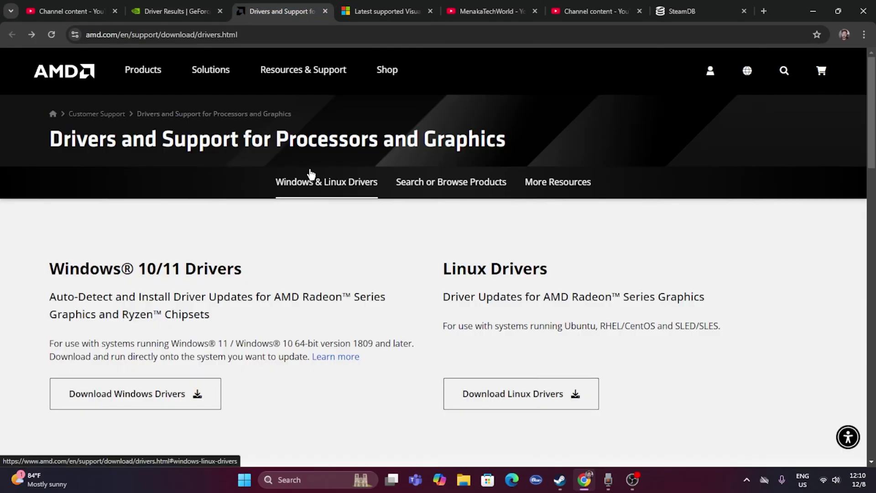
scroll(310, 172, down, 8)
click(131, 267)
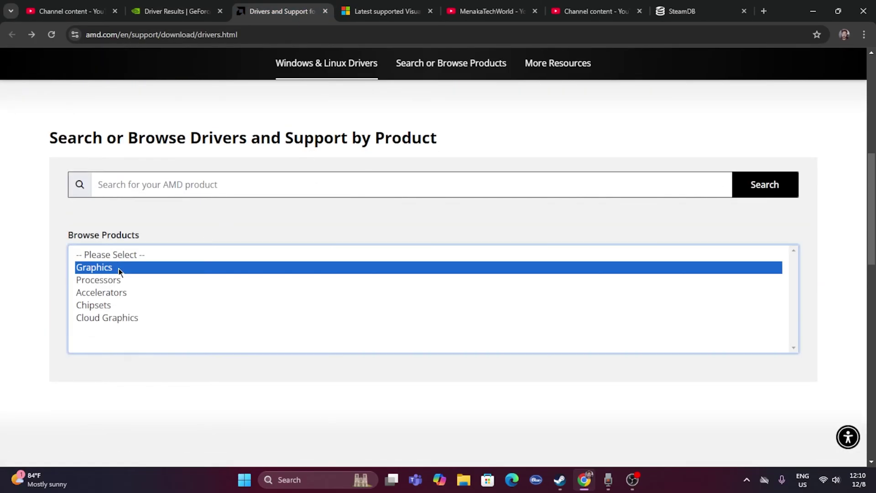
scroll(528, 321, down, 3)
scroll(528, 322, up, 4)
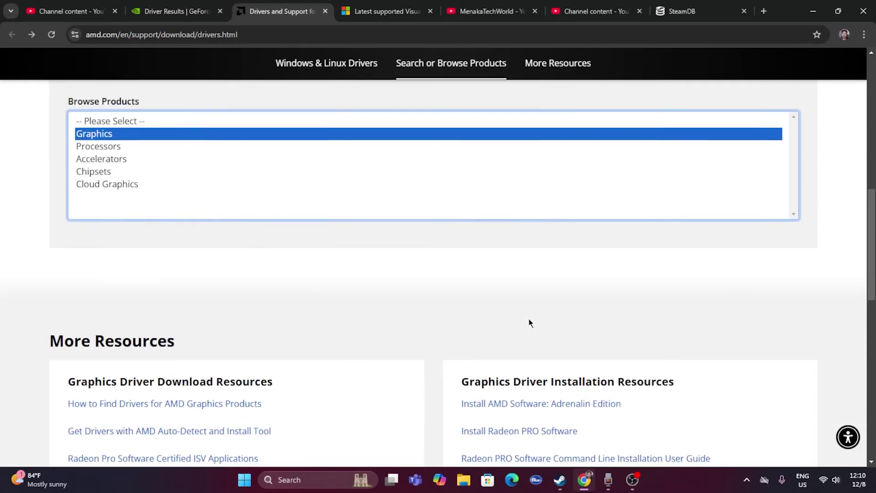
click(787, 187)
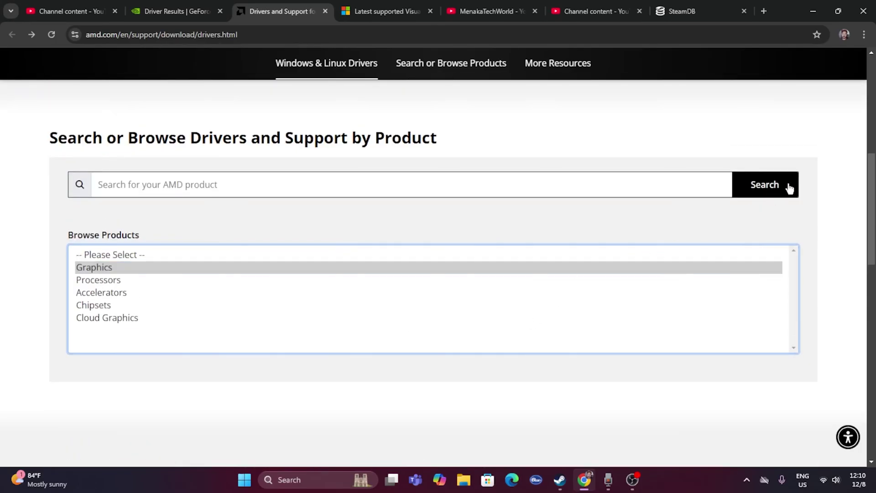
click(103, 269)
scroll(272, 287, down, 4)
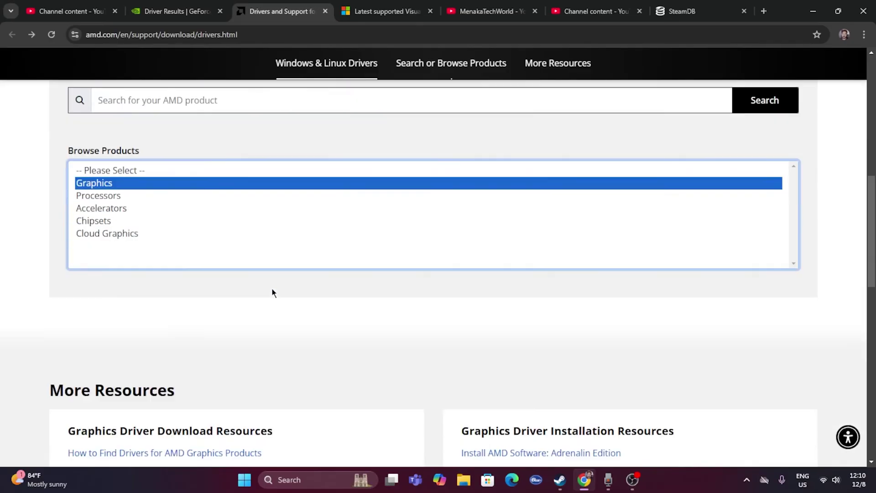
scroll(271, 293, up, 4)
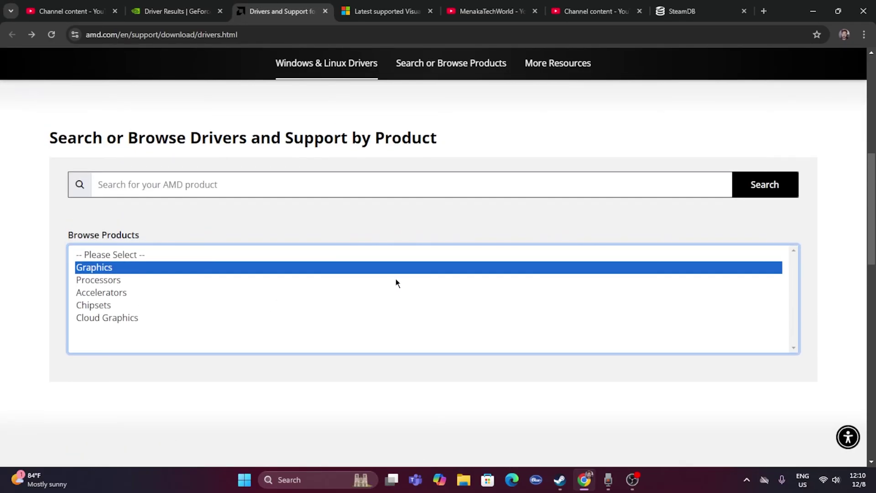
Bring up AMD's product search suggestions, dismiss them and choose Graphics in the product list again
click(212, 183)
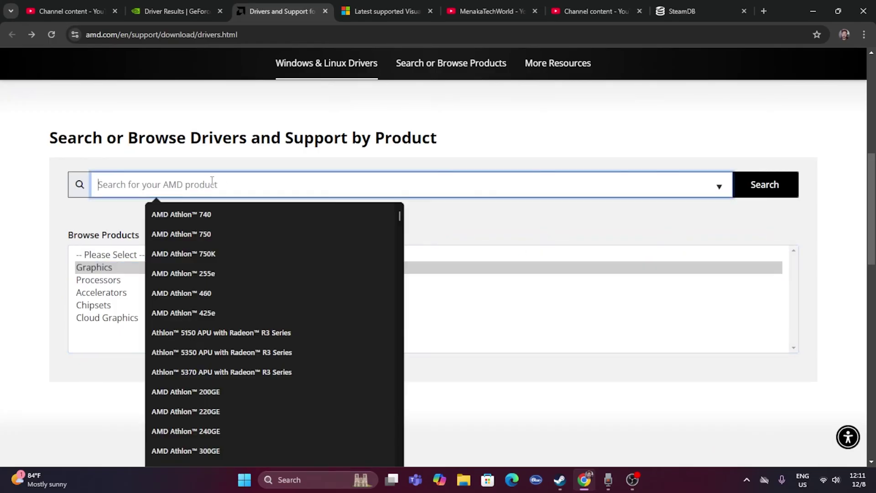
click(111, 214)
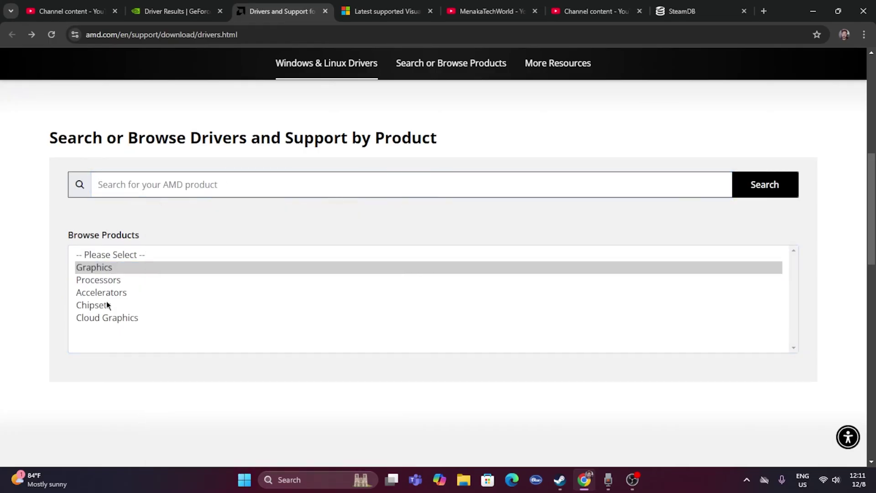
click(100, 268)
scroll(665, 286, down, 10)
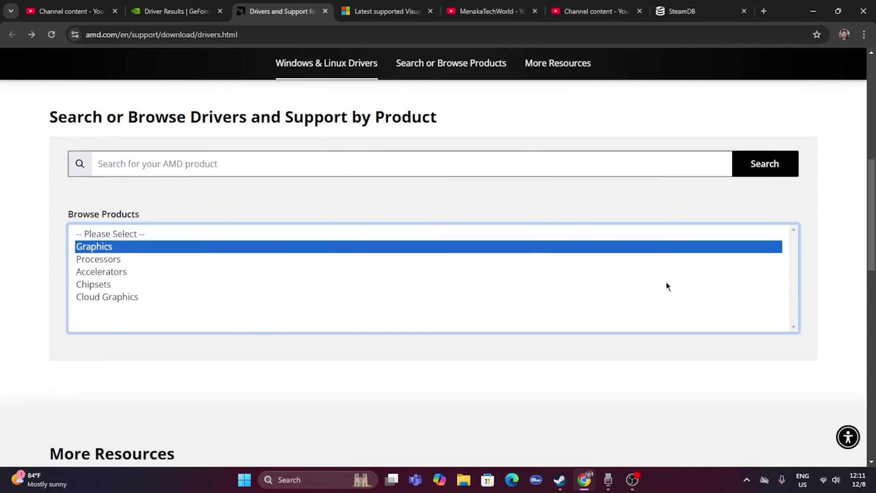
Go to the AMD Radeon RX 5700 XT drivers page and choose the Windows 11 - 64-Bit Edition section
scroll(664, 287, down, 3)
scroll(665, 288, up, 15)
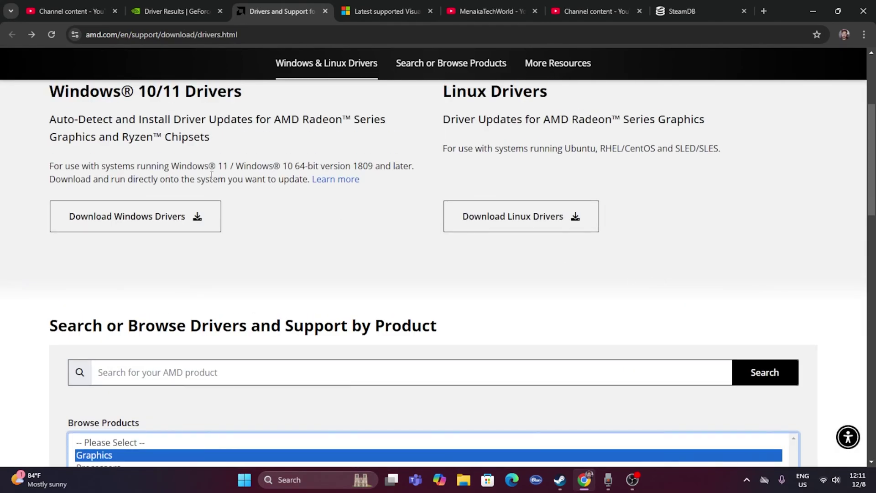
click(32, 35)
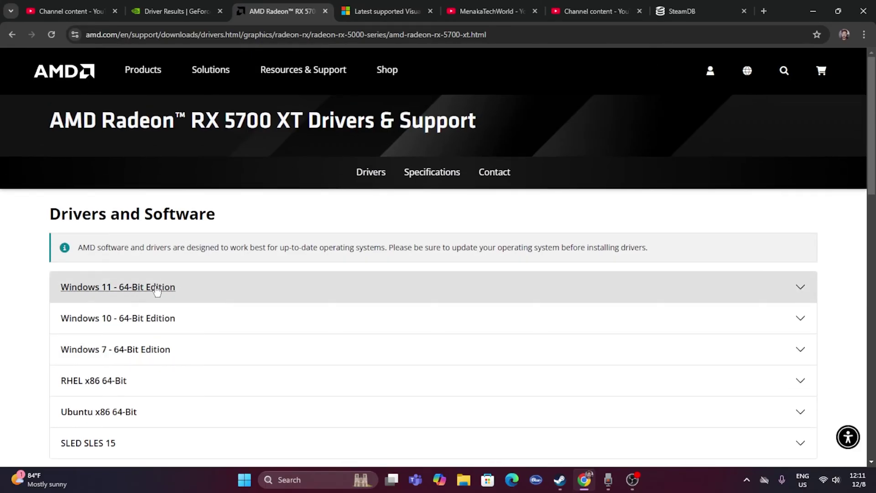
click(123, 294)
Switch to Microsoft's Visual C++ Redistributable downloads page and review the article's title
click(374, 13)
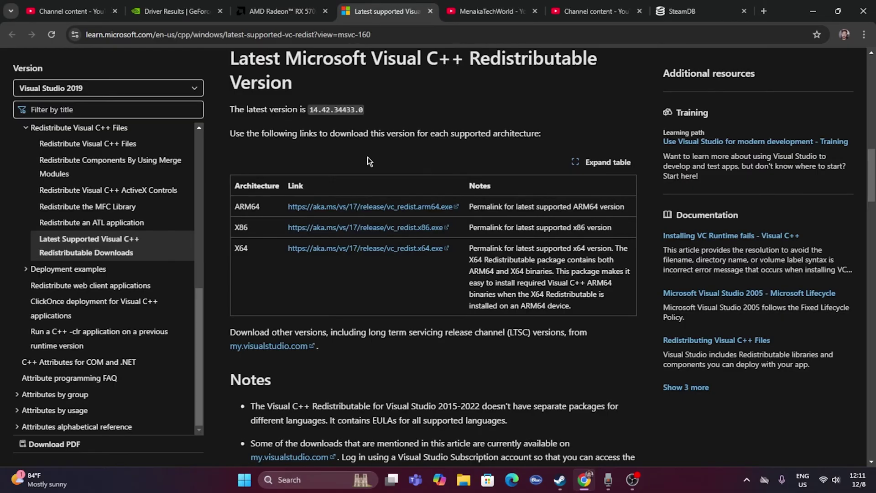
scroll(395, 195, up, 10)
drag(509, 273, 249, 241)
click(521, 278)
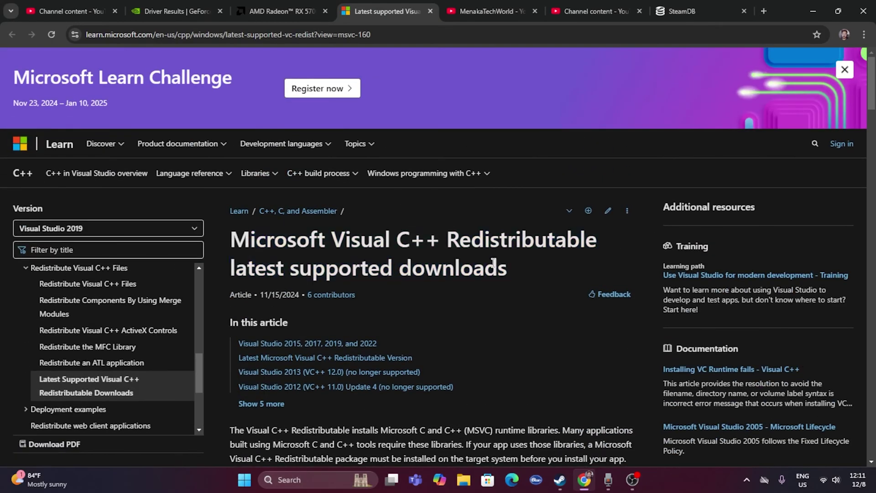
Find the latest Visual C++ Redistributable version table and examine its X64 and X86 download entries
scroll(465, 251, down, 10)
scroll(464, 250, down, 4)
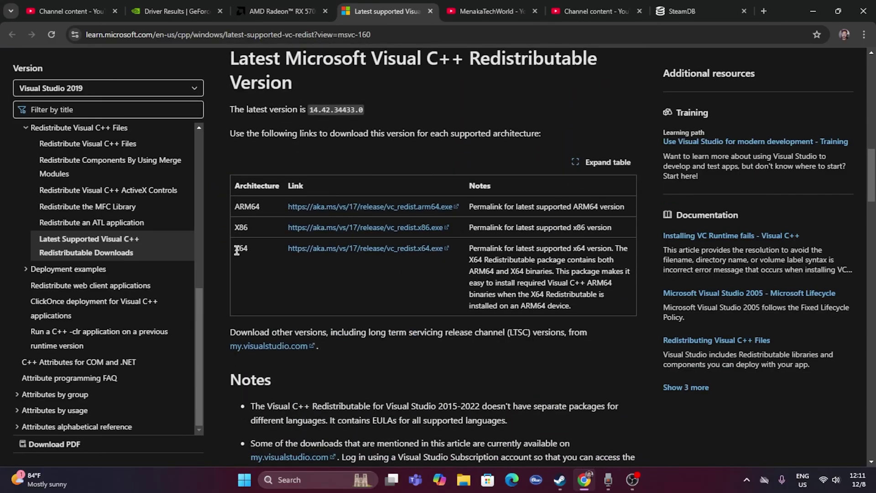
drag(234, 248, 348, 252)
click(280, 264)
drag(235, 228, 248, 228)
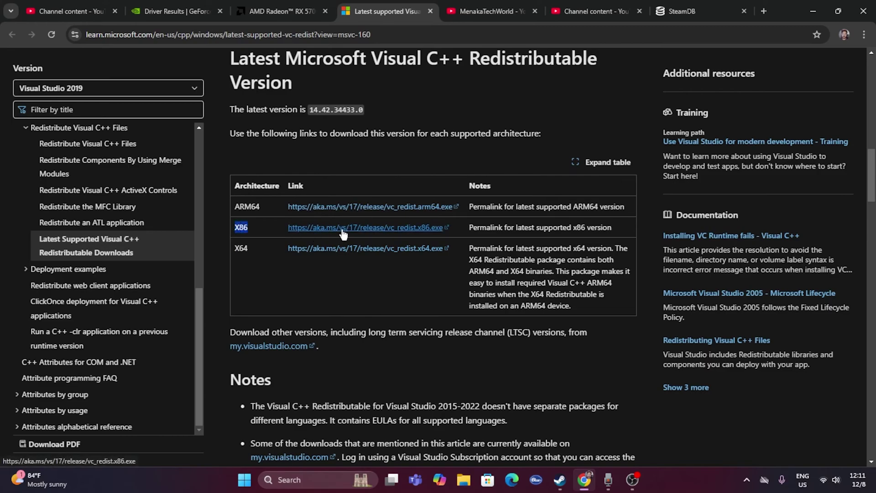
click(297, 302)
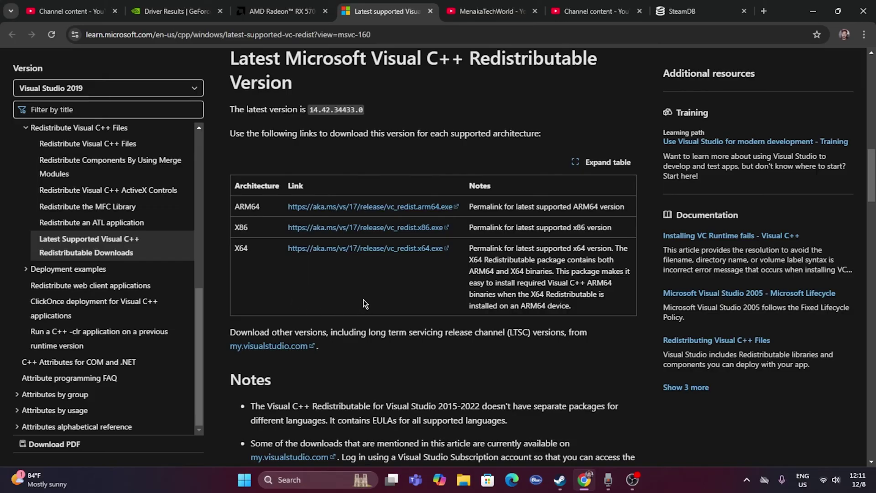
Switch to Steam and show the management options for Path of Exile 2, including uninstalling
click(560, 481)
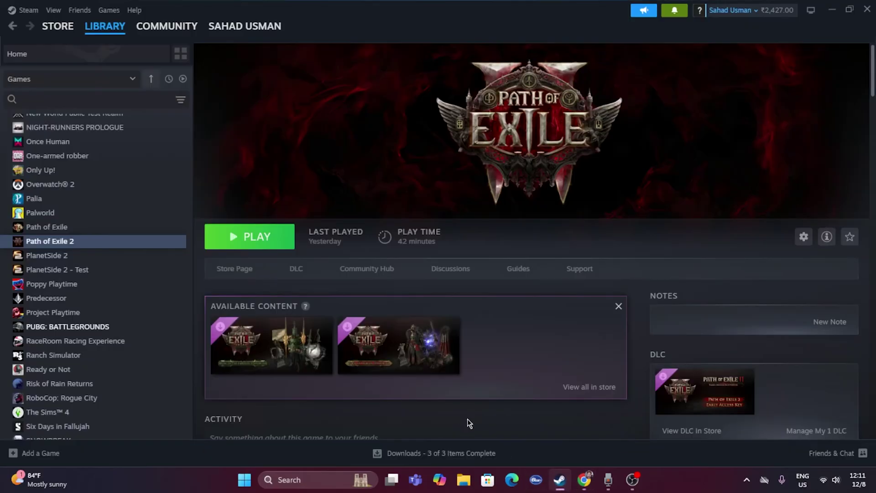
right_click(87, 244)
mouse_move(112, 308)
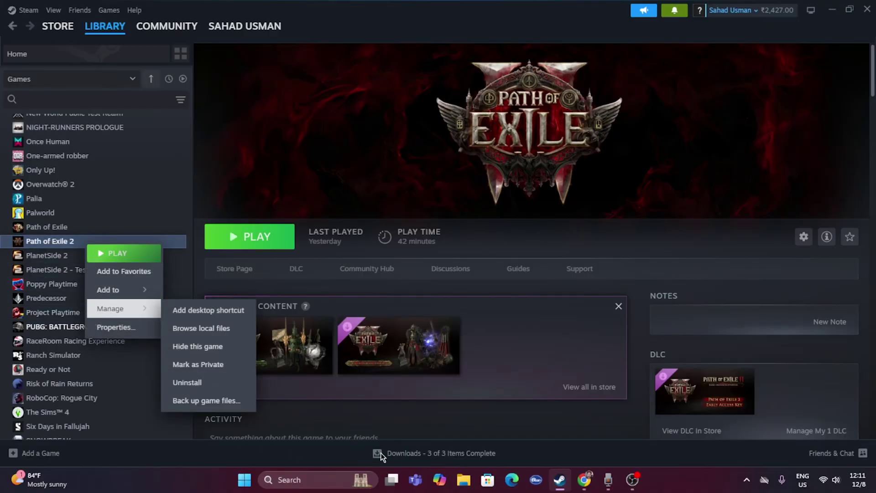
Check the drives' free space under This PC in File Explorer, and close the window
click(464, 479)
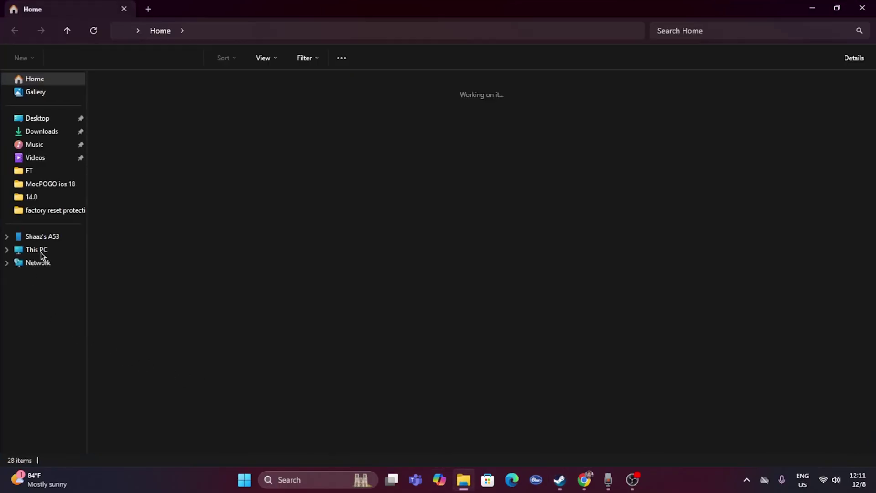
click(35, 250)
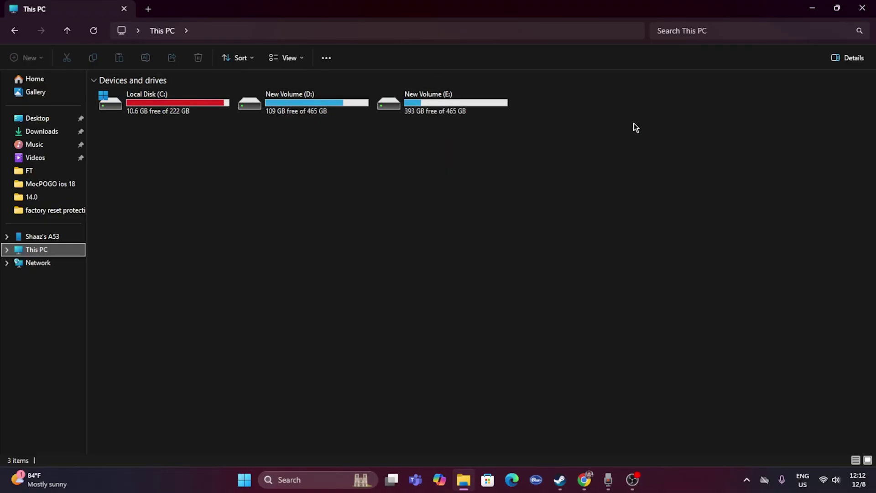
click(861, 9)
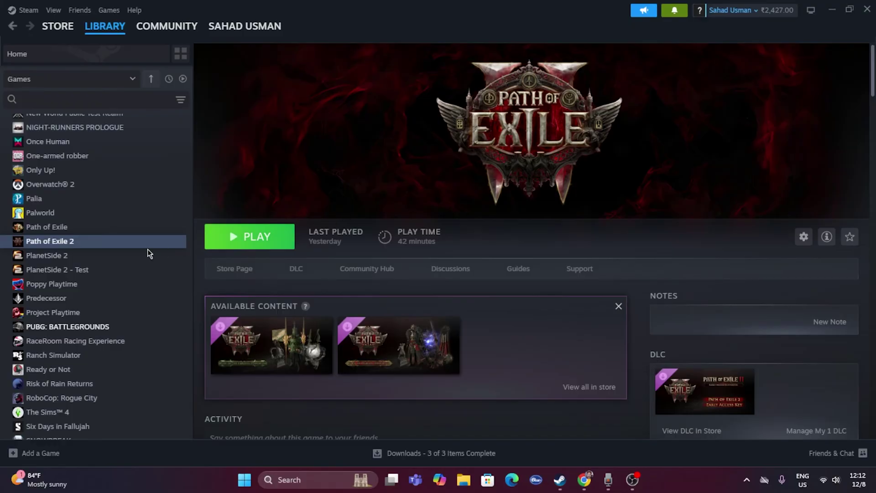
Start verifying the integrity of Path of Exile 2's game files from its Installed Files properties
right_click(92, 241)
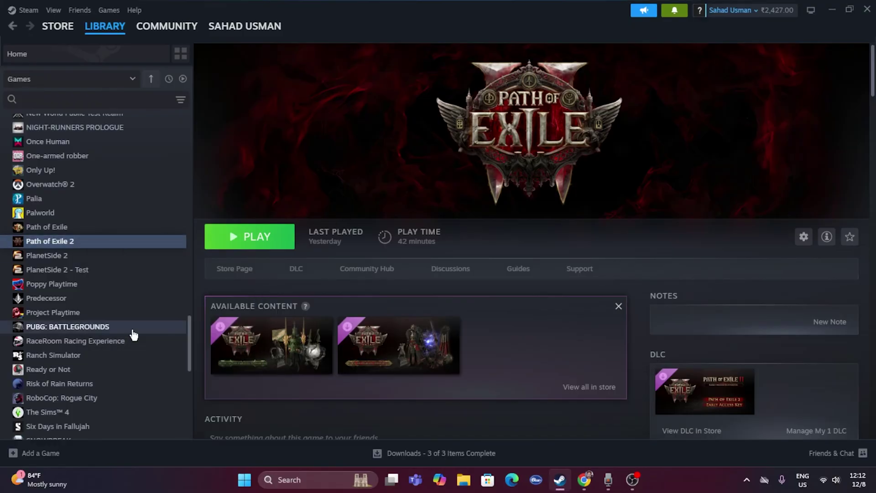
click(259, 165)
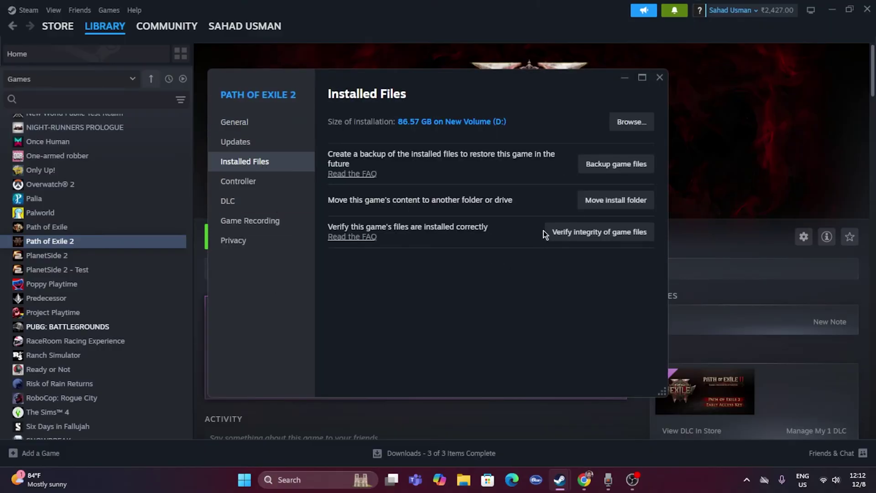
click(619, 233)
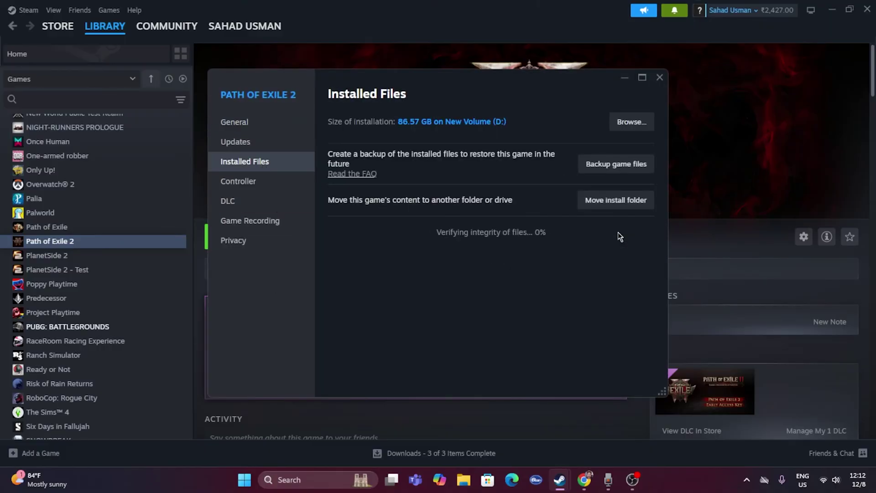